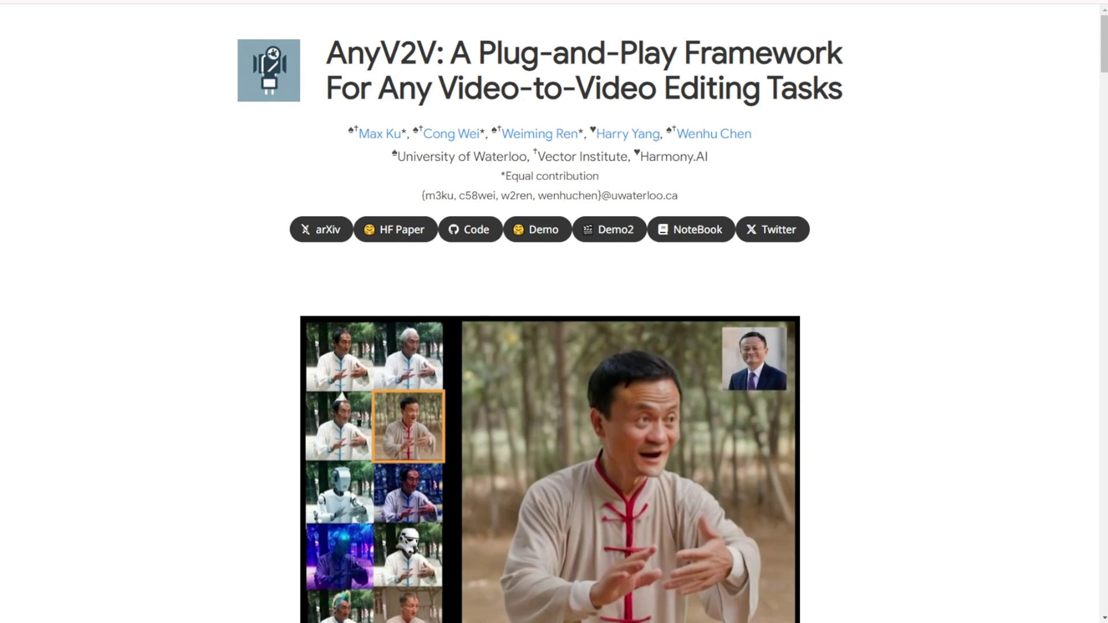
Scroll the AnyV2V project page past the teaser video to the Prompt-based Editing examples video.
{"action": "scroll", "coordinate": [554, 347], "scroll_direction": "down", "scroll_amount": 2}
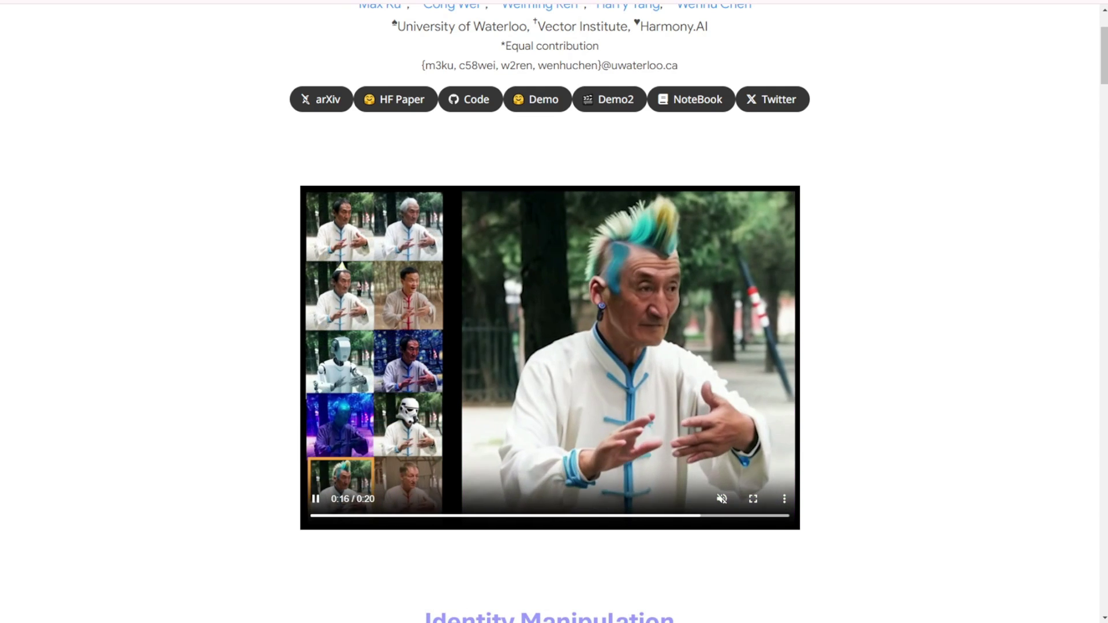
{"action": "scroll", "coordinate": [549, 311], "scroll_direction": "up", "scroll_amount": 1}
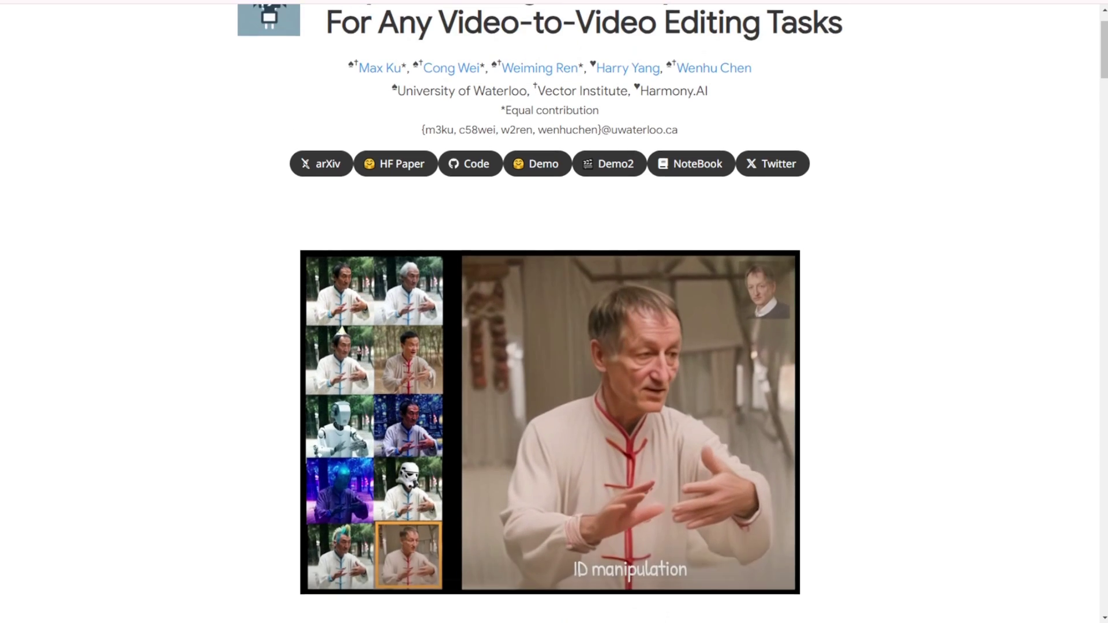
{"action": "scroll", "coordinate": [549, 312], "scroll_direction": "down", "scroll_amount": 1}
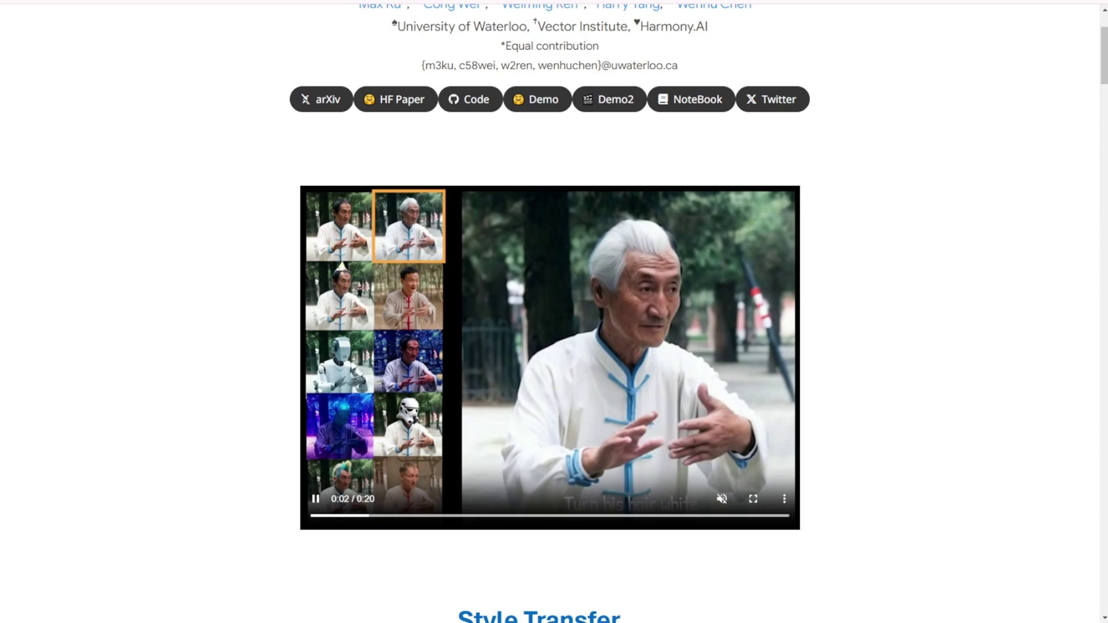
{"action": "scroll", "coordinate": [437, 297], "scroll_direction": "down", "scroll_amount": 8}
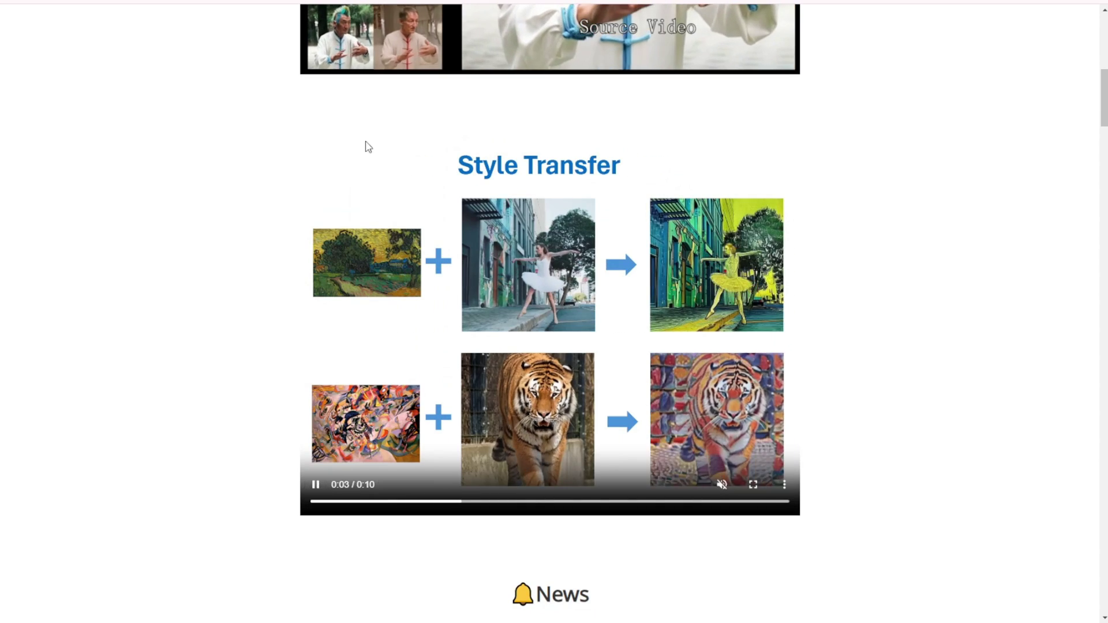
Pause the teaser video and the Prompt-based Editing examples video at 0:01.
{"action": "left_click", "coordinate": [316, 45]}
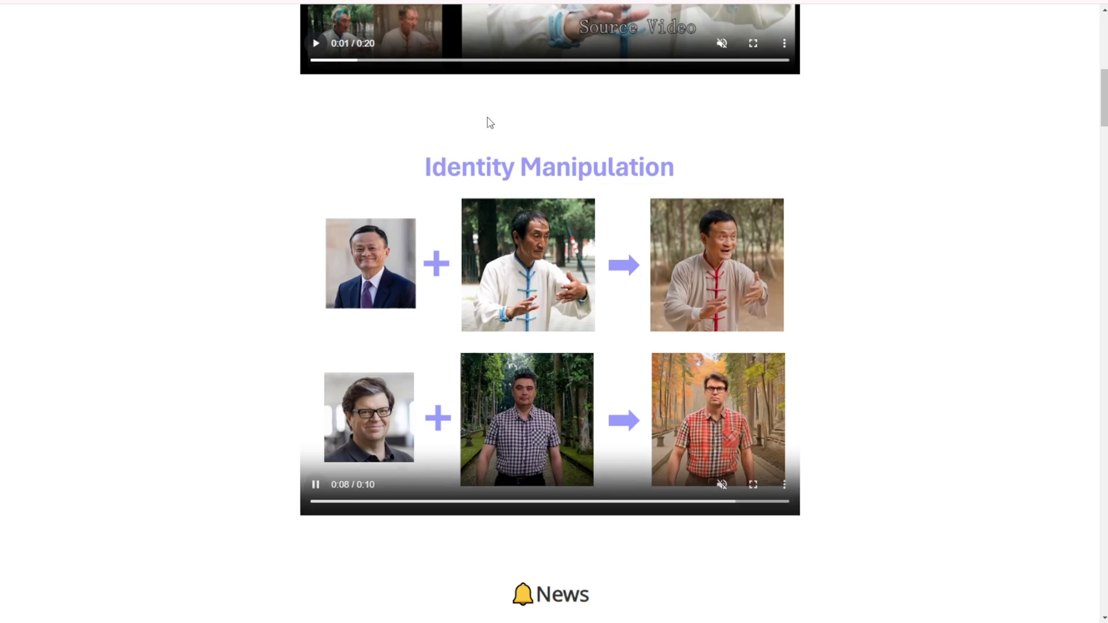
{"action": "left_click", "coordinate": [316, 484]}
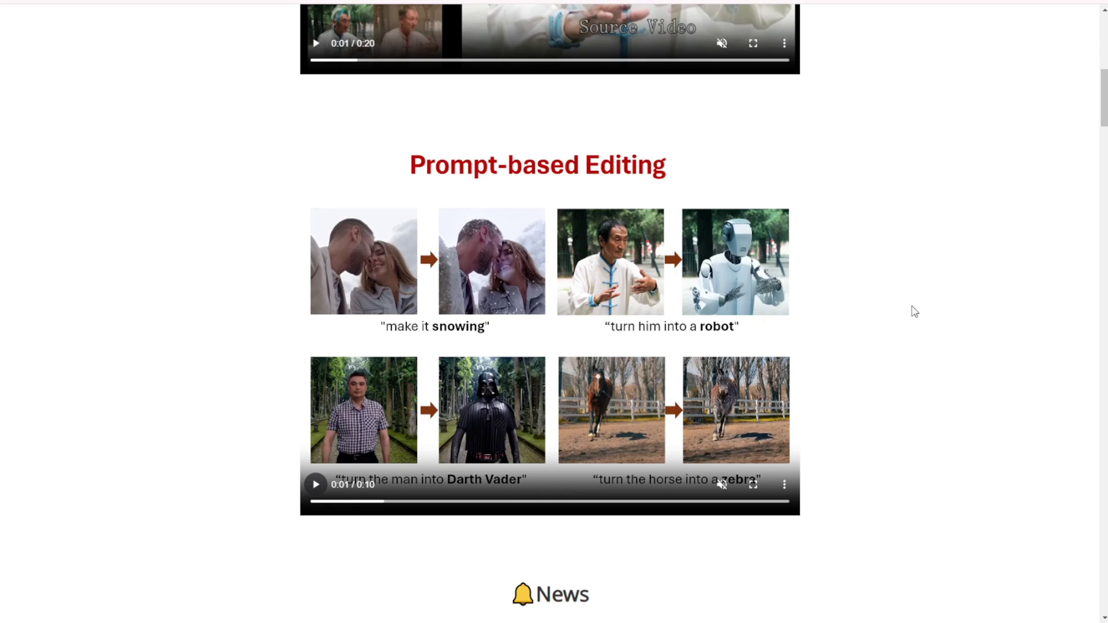
{"action": "scroll", "coordinate": [887, 339], "scroll_direction": "down", "scroll_amount": 1}
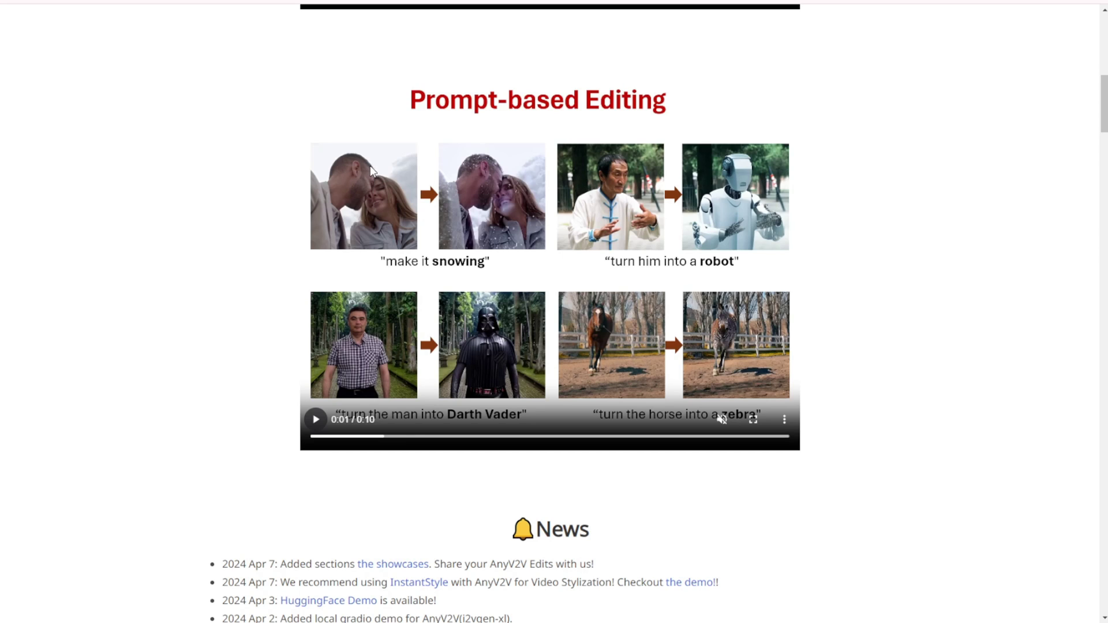
Play the examples video and pause it on the Style Transfer slide.
{"action": "scroll", "coordinate": [358, 265], "scroll_direction": "down", "scroll_amount": 1}
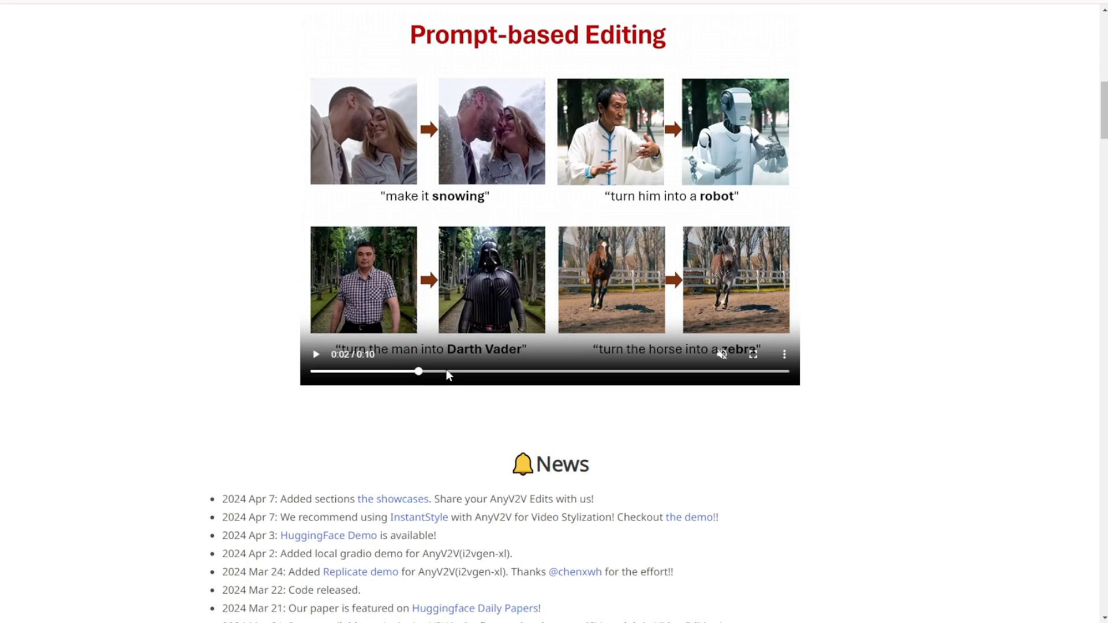
{"action": "left_click", "coordinate": [316, 356]}
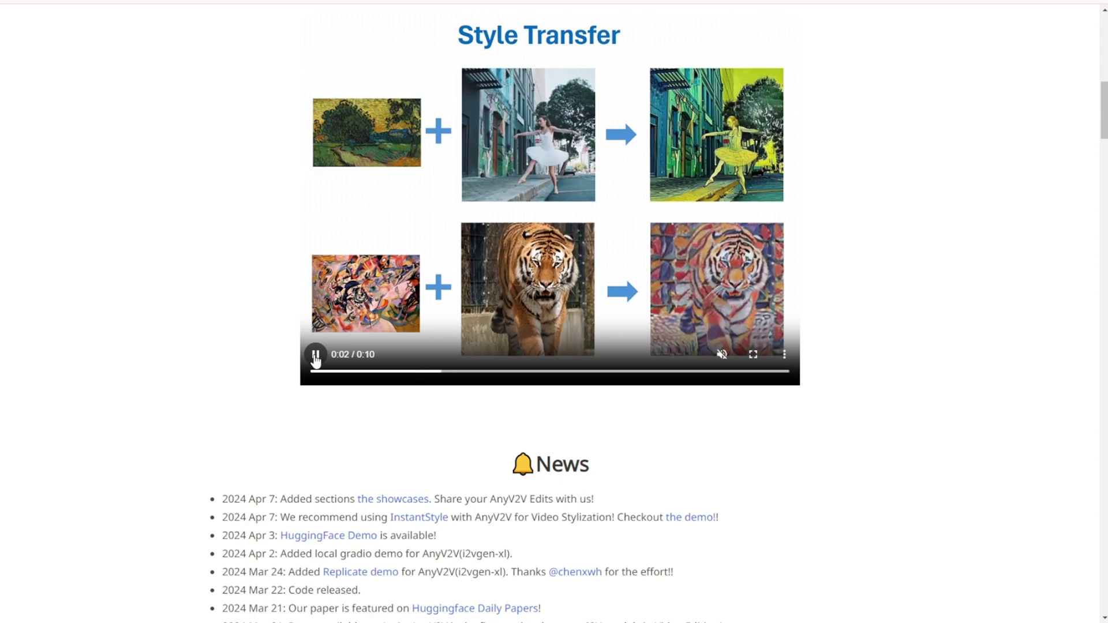
{"action": "left_click", "coordinate": [315, 356]}
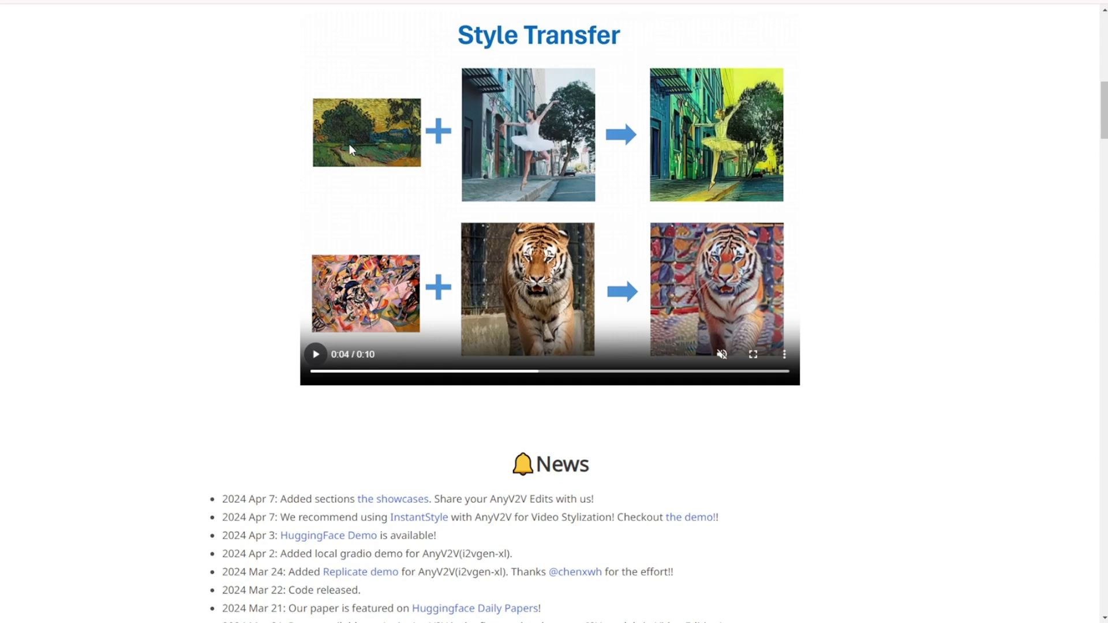
Play and pause the examples video again, then seek it back to Subject-driven Editing at 0:06.
{"action": "scroll", "coordinate": [437, 153], "scroll_direction": "down", "scroll_amount": 1}
{"action": "left_click", "coordinate": [316, 289]}
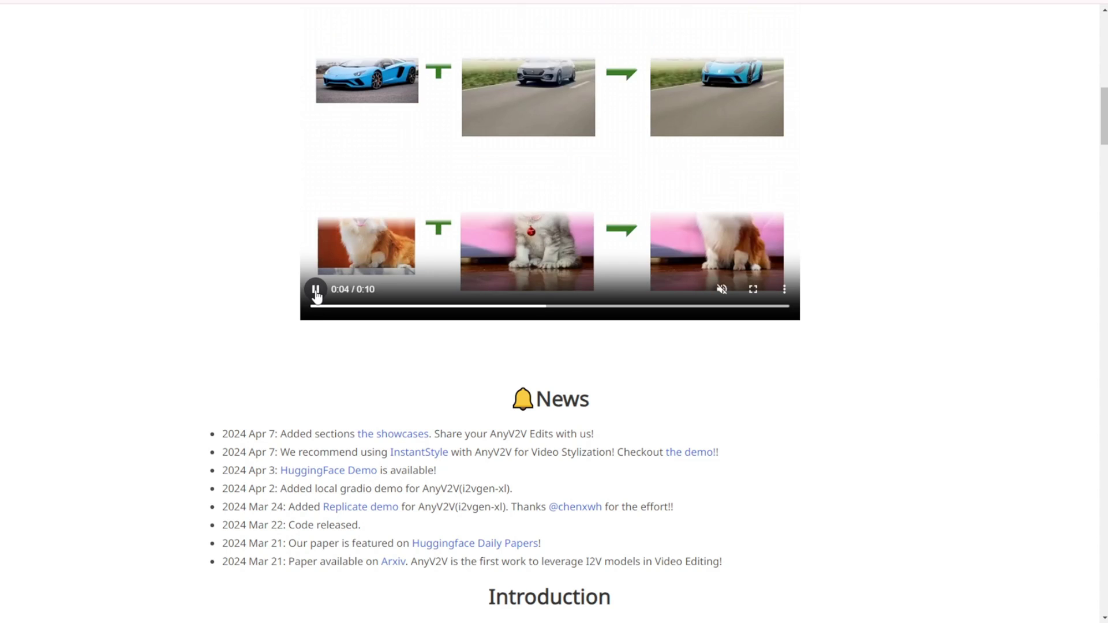
{"action": "scroll", "coordinate": [250, 245], "scroll_direction": "up", "scroll_amount": 1}
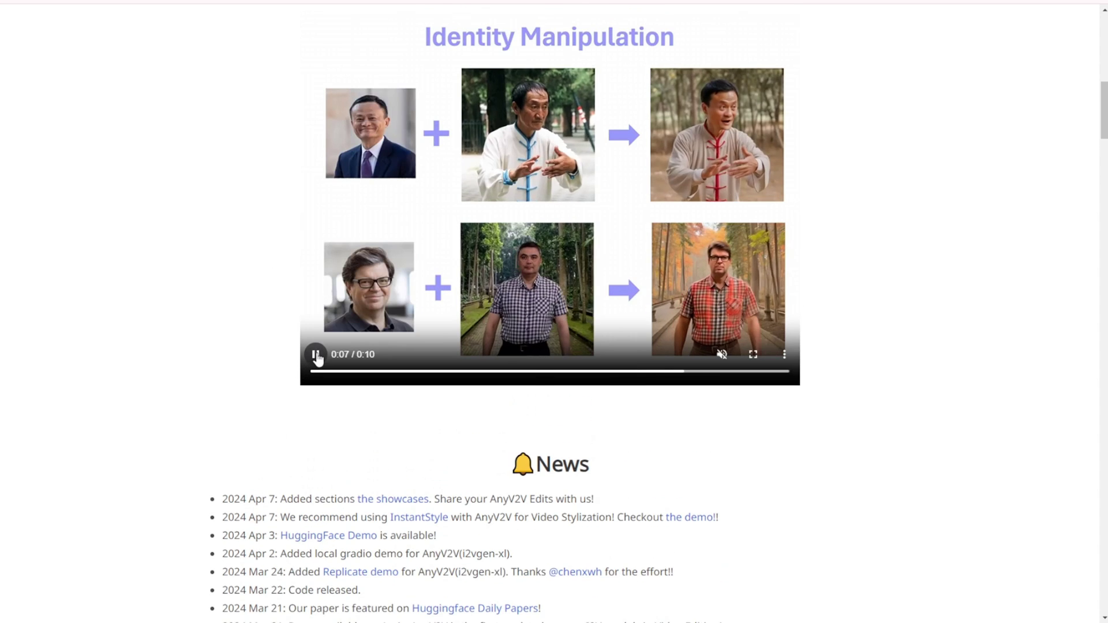
{"action": "left_click", "coordinate": [317, 355]}
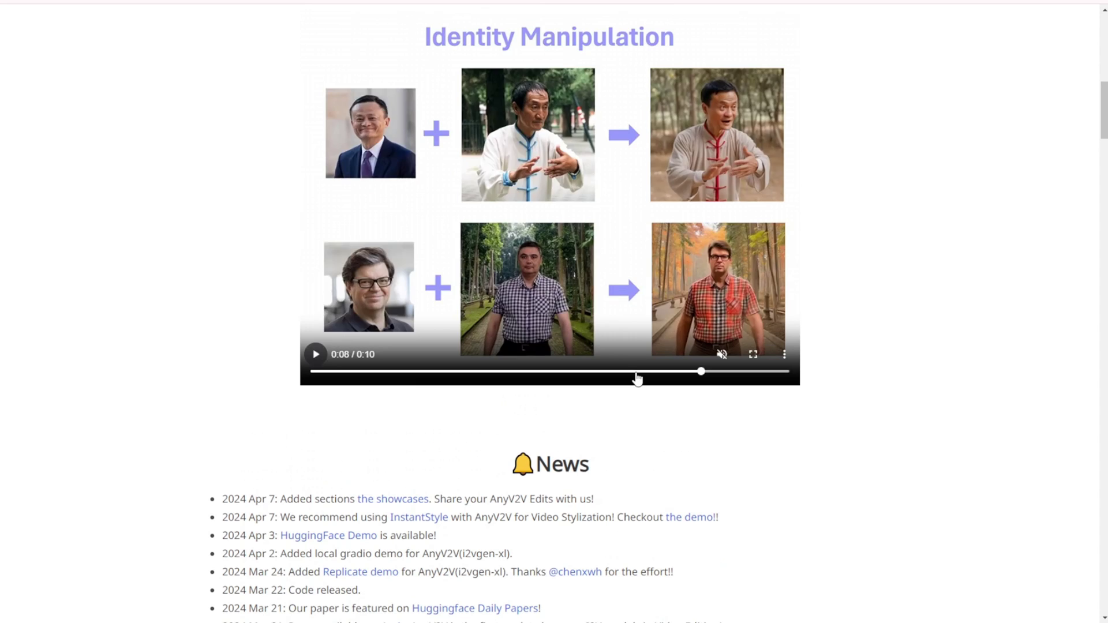
{"action": "left_click", "coordinate": [636, 372]}
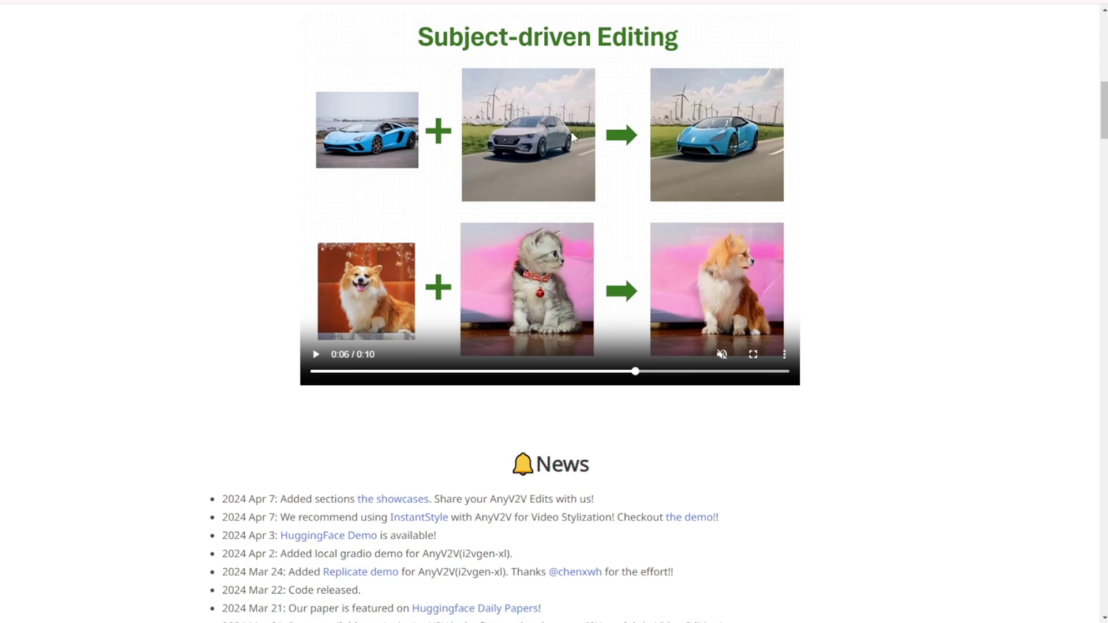
Pause the examples video on Identity Manipulation at 0:08 and scroll down to the News list.
{"action": "scroll", "coordinate": [404, 259], "scroll_direction": "up", "scroll_amount": 1}
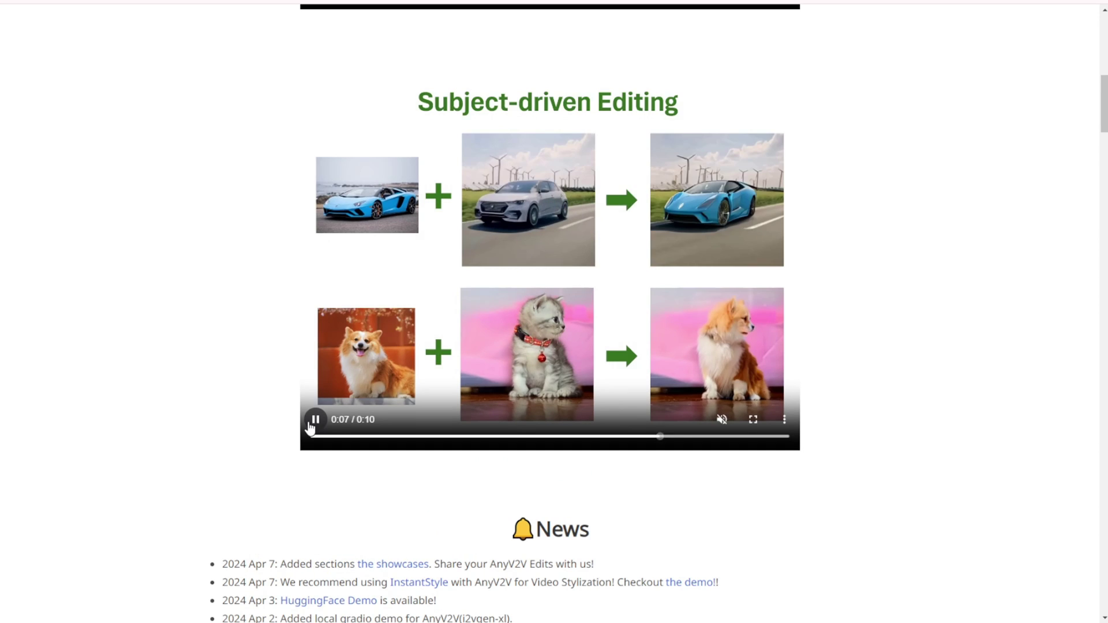
{"action": "left_click", "coordinate": [314, 420]}
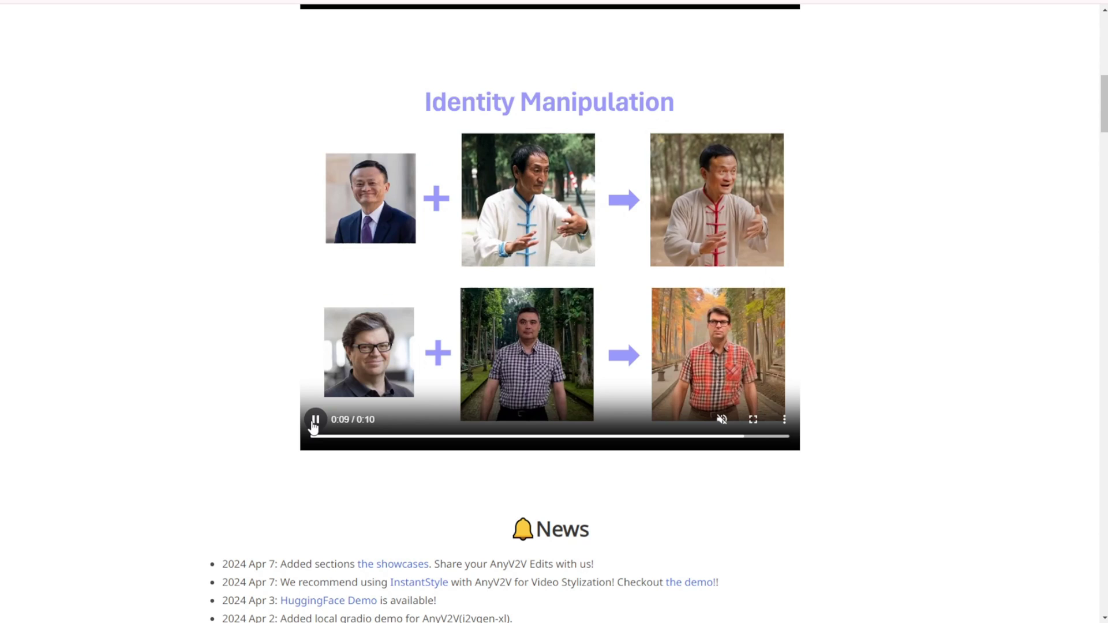
{"action": "left_click", "coordinate": [315, 422]}
{"action": "left_click", "coordinate": [714, 436]}
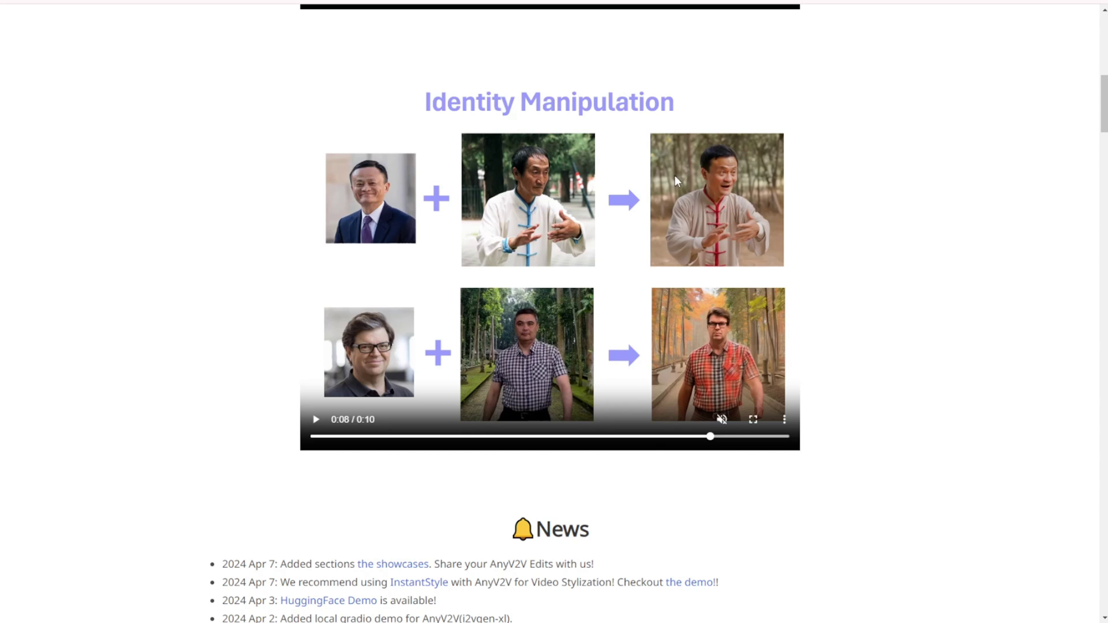
{"action": "scroll", "coordinate": [692, 247], "scroll_direction": "down", "scroll_amount": 5}
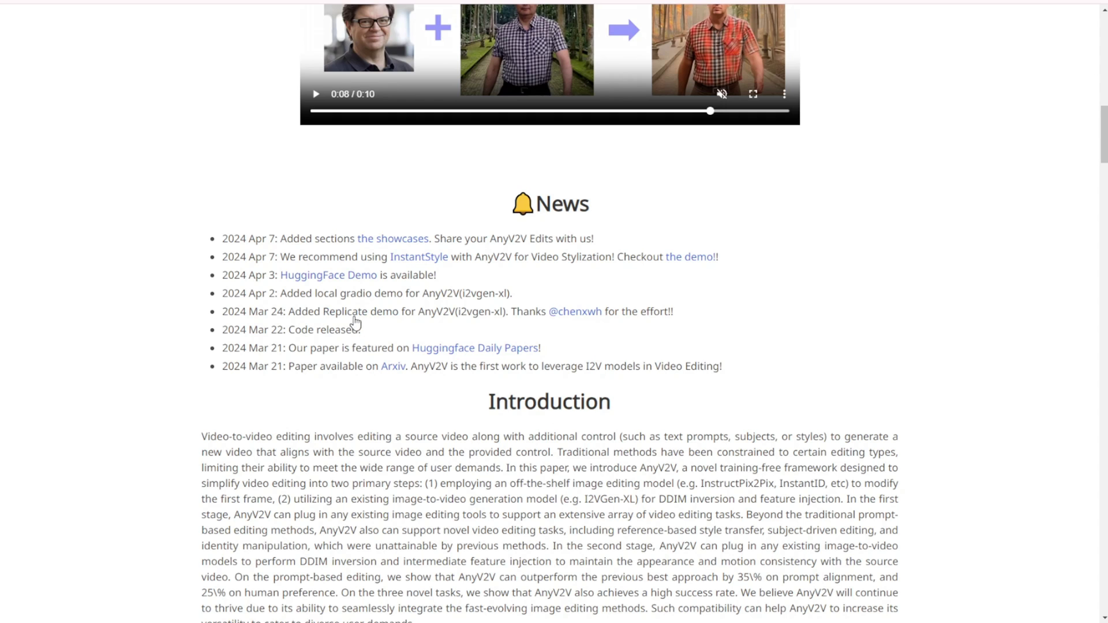
Follow the News list's Replicate demo link and browse the tiger-ai-lab/anyv2v playground.
{"action": "left_click", "coordinate": [375, 322]}
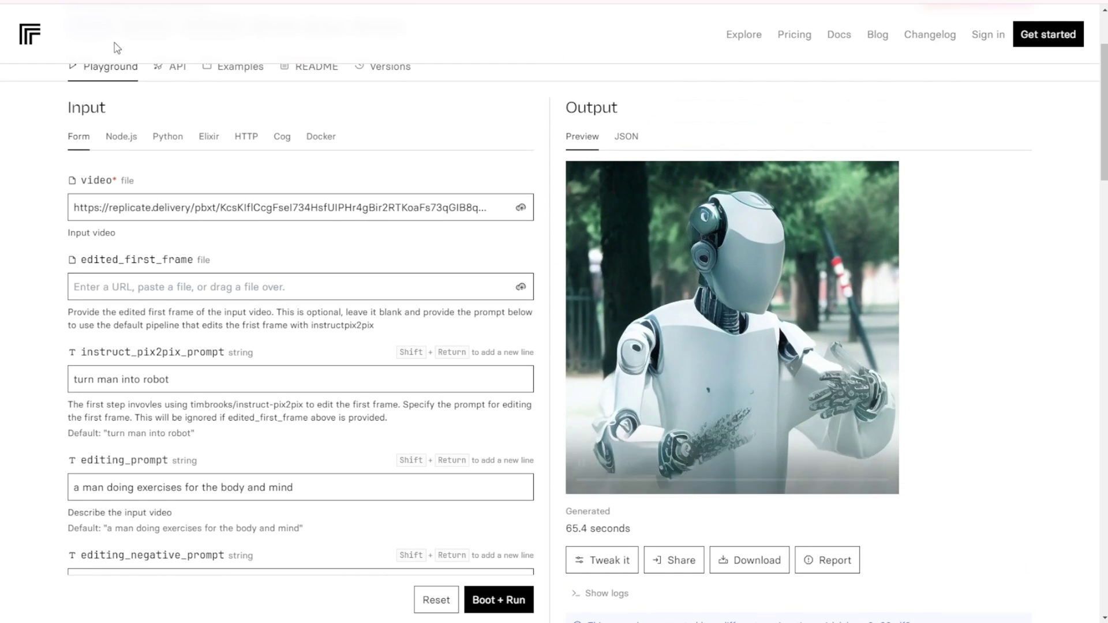
{"action": "scroll", "coordinate": [121, 48], "scroll_direction": "up", "scroll_amount": 2}
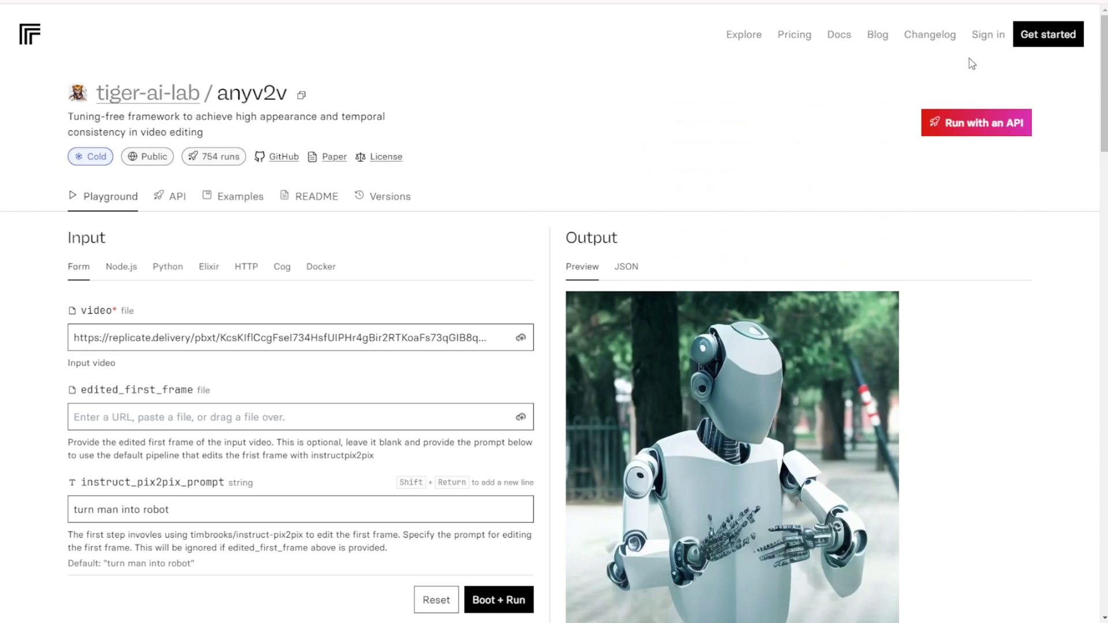
{"action": "scroll", "coordinate": [506, 198], "scroll_direction": "down", "scroll_amount": 2}
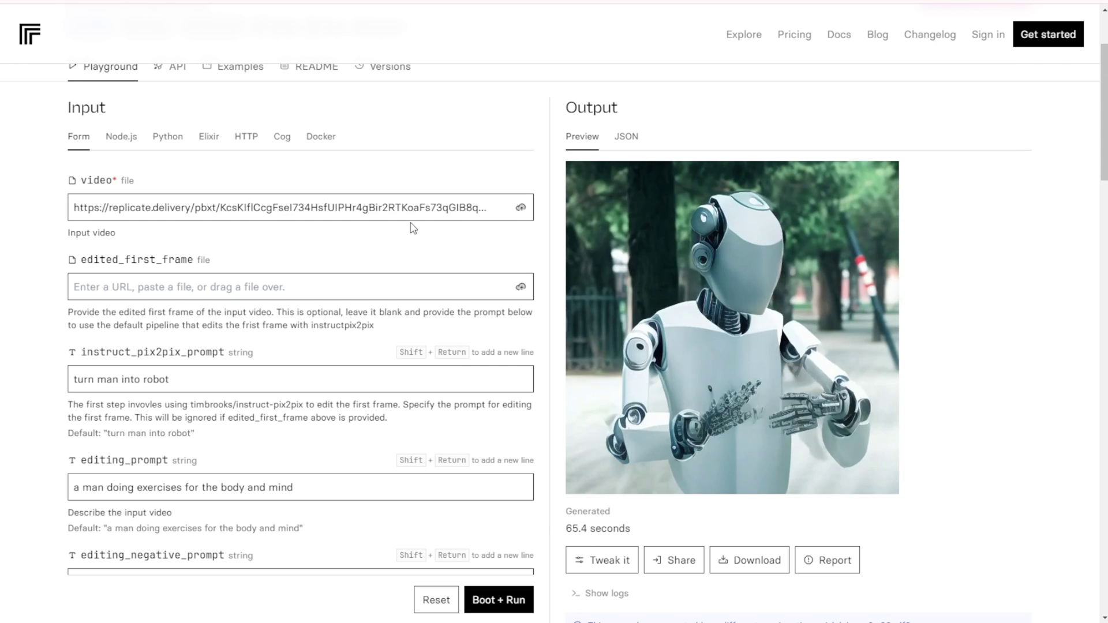
{"action": "scroll", "coordinate": [392, 208], "scroll_direction": "up", "scroll_amount": 3}
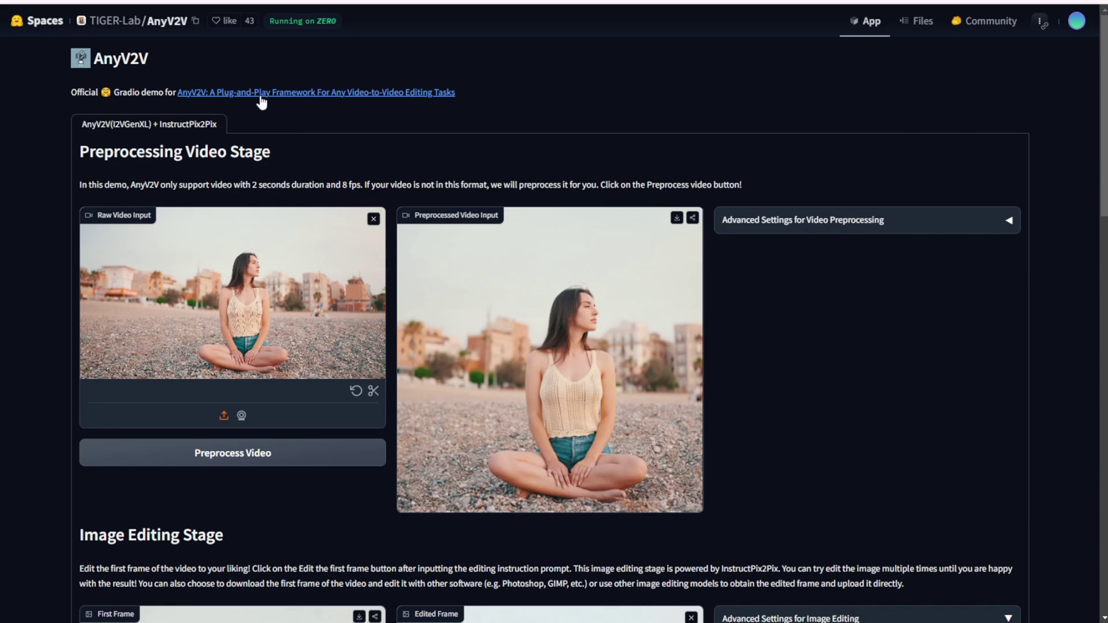
Play the beach woman Raw Video Input in the Hugging Face Space demo.
{"action": "scroll", "coordinate": [467, 406], "scroll_direction": "down", "scroll_amount": 6}
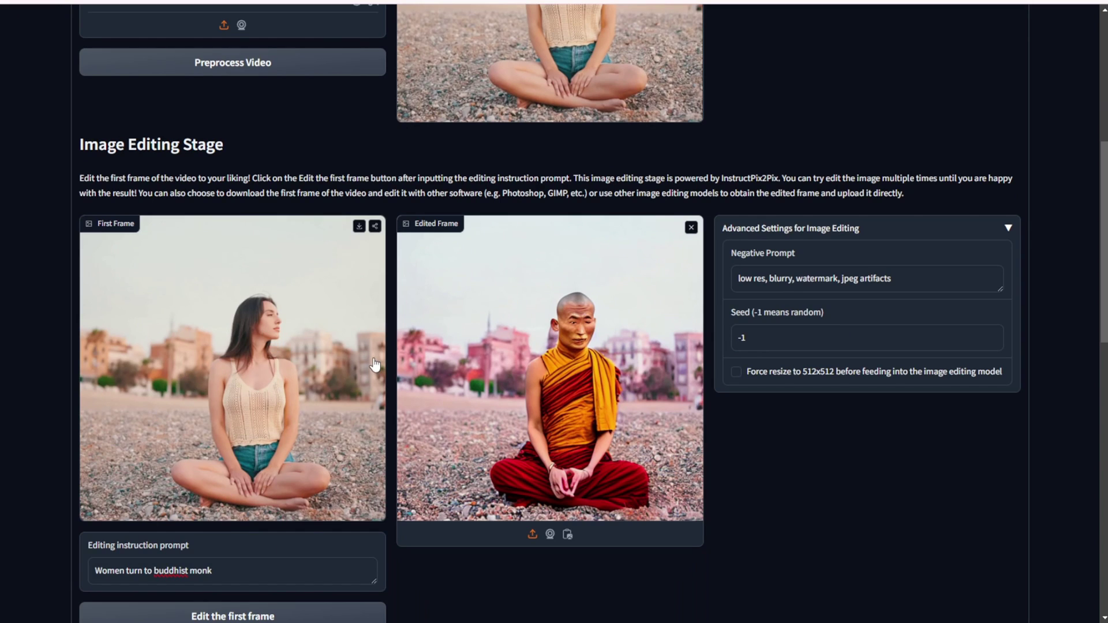
{"action": "scroll", "coordinate": [370, 369], "scroll_direction": "down", "scroll_amount": 1}
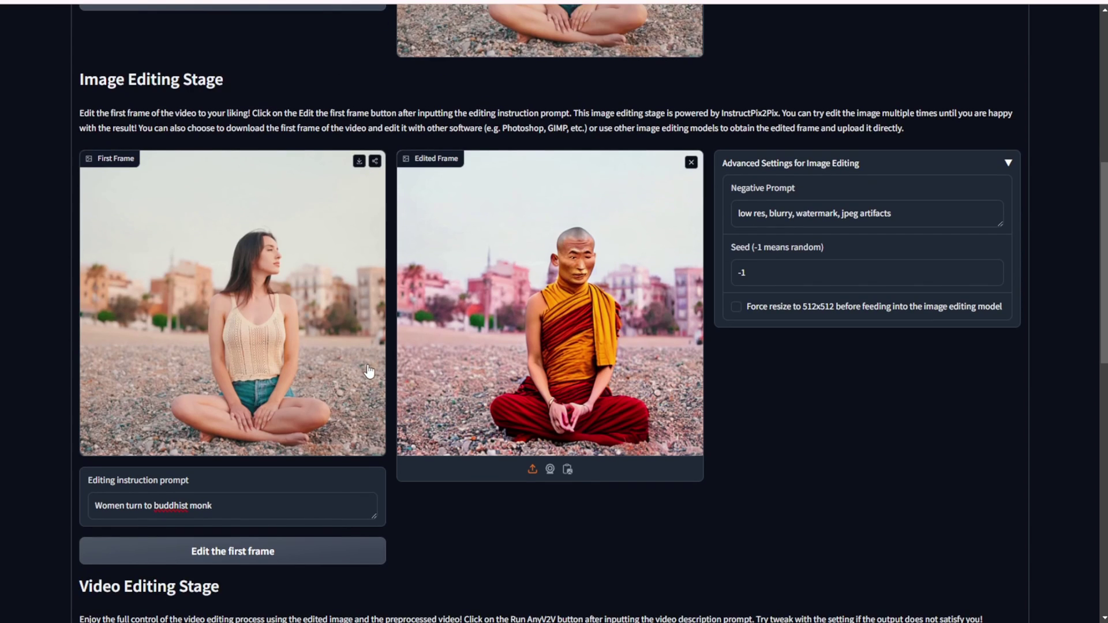
{"action": "scroll", "coordinate": [361, 376], "scroll_direction": "up", "scroll_amount": 5}
{"action": "left_click", "coordinate": [98, 232]}
Replay the buddhist monk output video, scrub back to about 0:01, and resume it.
{"action": "scroll", "coordinate": [230, 272], "scroll_direction": "up", "scroll_amount": 1}
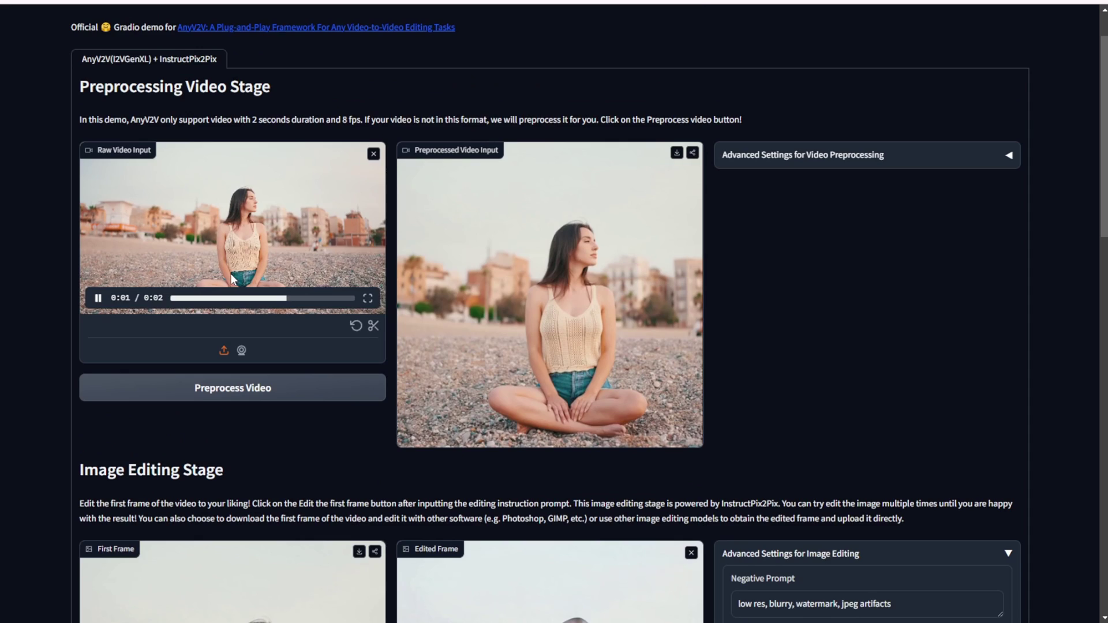
{"action": "scroll", "coordinate": [579, 259], "scroll_direction": "down", "scroll_amount": 13}
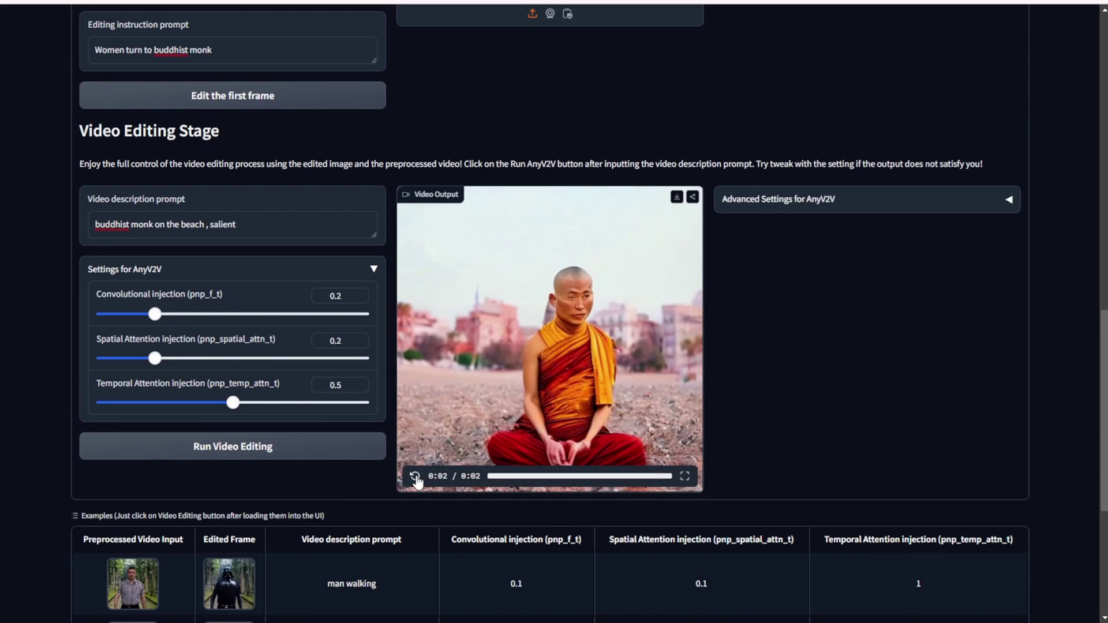
{"action": "left_click", "coordinate": [415, 478]}
{"action": "left_click_drag", "start_coordinate": [511, 480], "coordinate": [615, 477]}
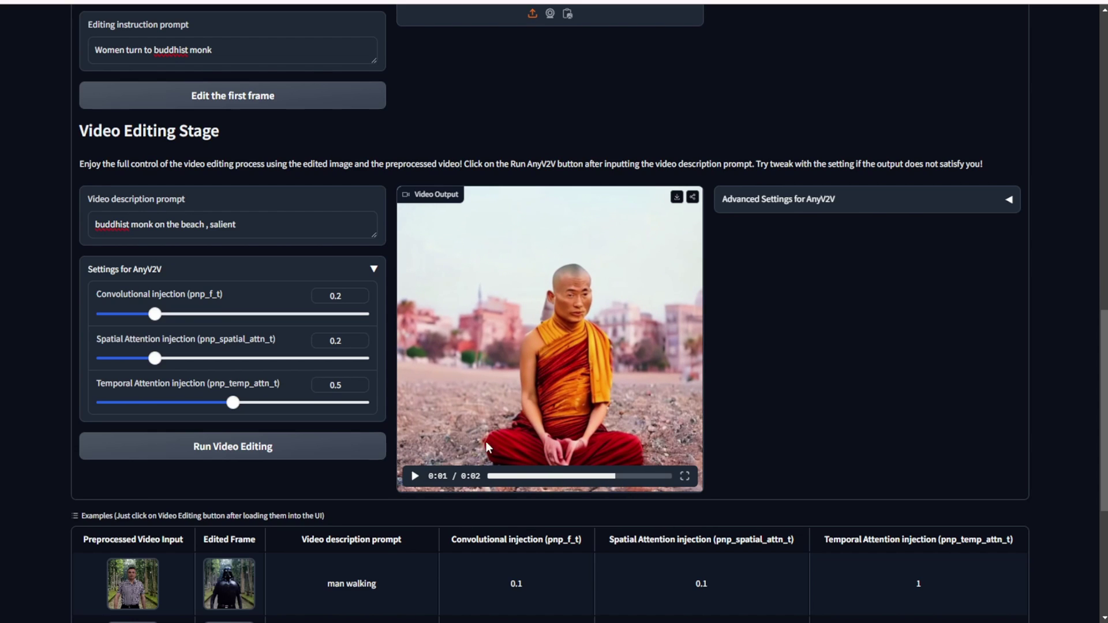
{"action": "mouse_move", "coordinate": [614, 477]}
{"action": "left_mouse_down"}
{"action": "mouse_move", "coordinate": [553, 477]}
{"action": "mouse_move", "coordinate": [613, 477]}
{"action": "left_mouse_up"}
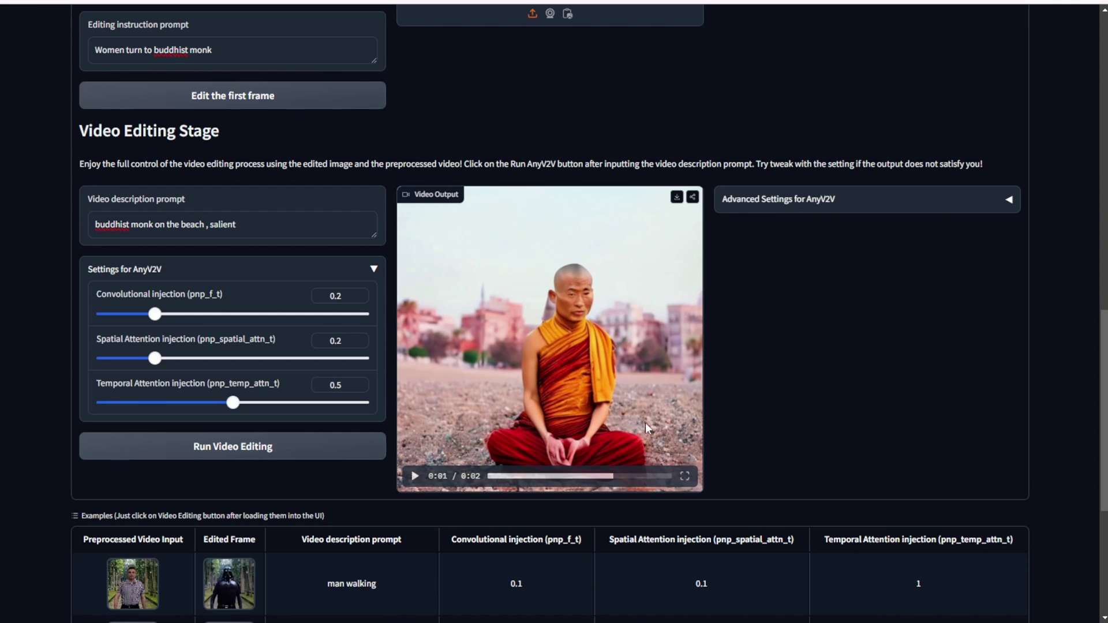
{"action": "left_click", "coordinate": [608, 456]}
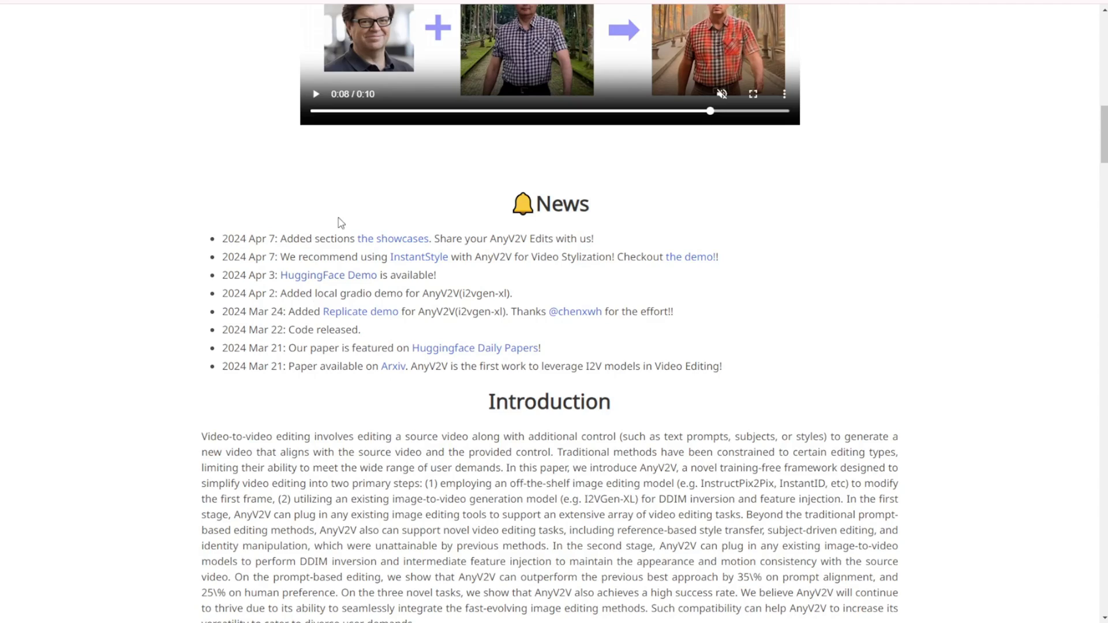
Scroll past the Introduction to the AnyV2V Framework two-stage pipeline diagram.
{"action": "scroll", "coordinate": [348, 198], "scroll_direction": "down", "scroll_amount": 5}
{"action": "scroll", "coordinate": [319, 307], "scroll_direction": "down", "scroll_amount": 3}
{"action": "scroll", "coordinate": [320, 307], "scroll_direction": "down", "scroll_amount": 2}
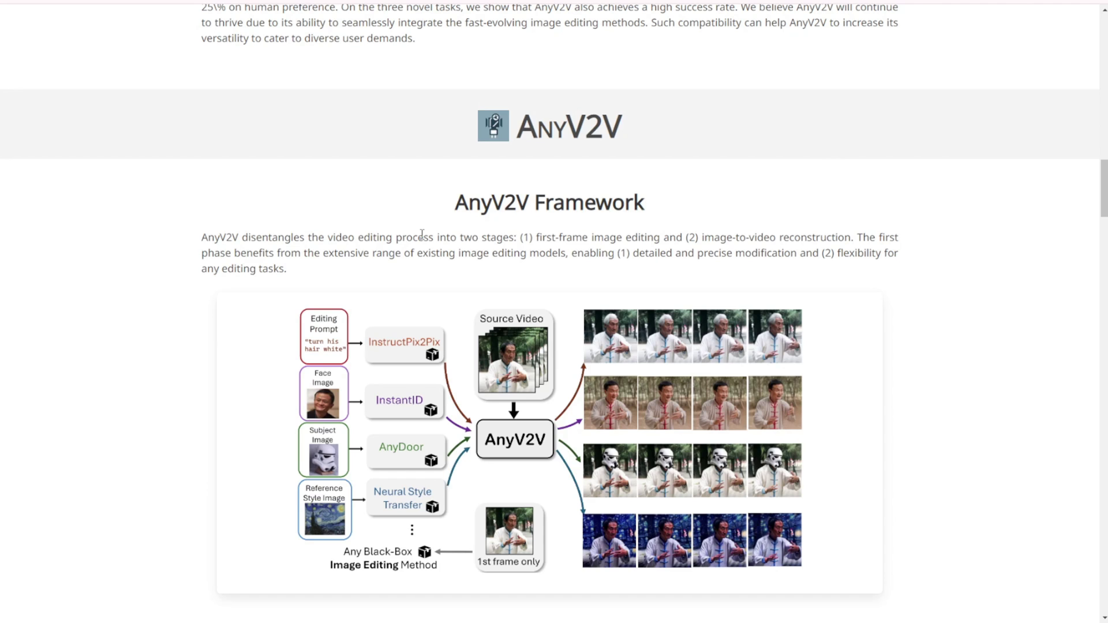
Scroll slightly to reveal the Method heading and paragraph below the framework figure.
{"action": "scroll", "coordinate": [422, 237], "scroll_direction": "down", "scroll_amount": 1}
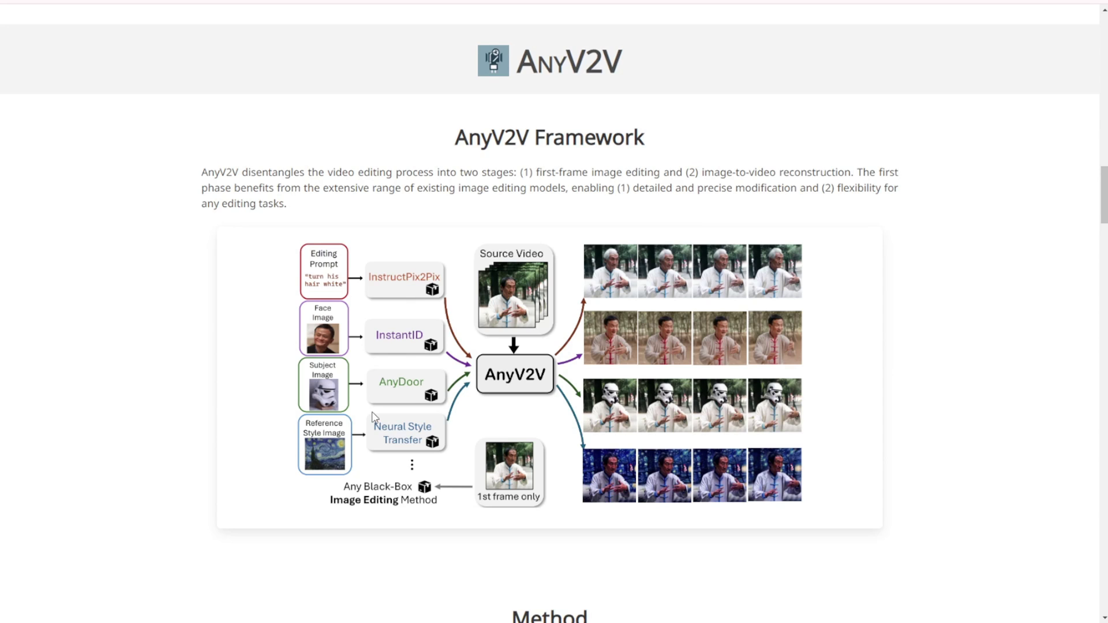
{"action": "scroll", "coordinate": [328, 365], "scroll_direction": "down", "scroll_amount": 2}
{"action": "scroll", "coordinate": [327, 365], "scroll_direction": "up", "scroll_amount": 1}
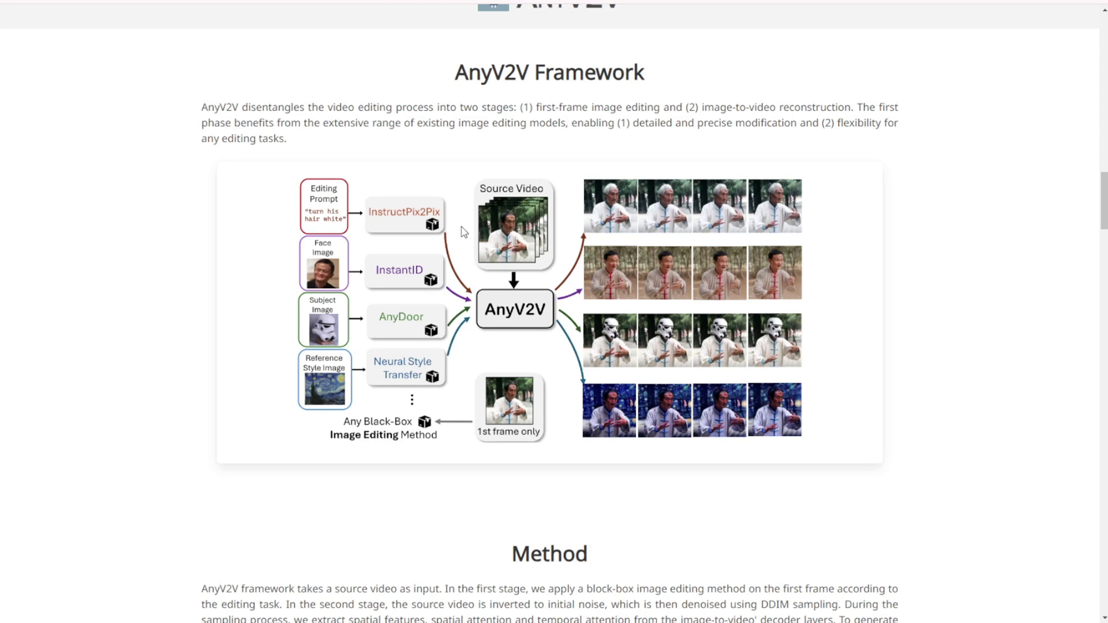
{"action": "scroll", "coordinate": [499, 239], "scroll_direction": "down", "scroll_amount": 1}
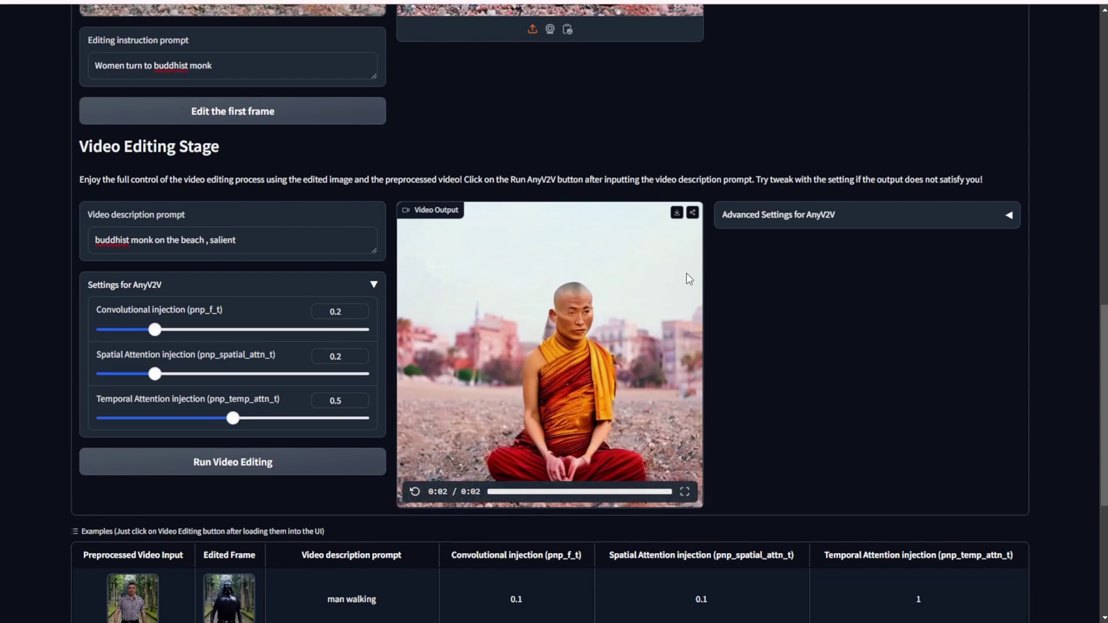
{"action": "scroll", "coordinate": [687, 273], "scroll_direction": "up", "scroll_amount": 7}
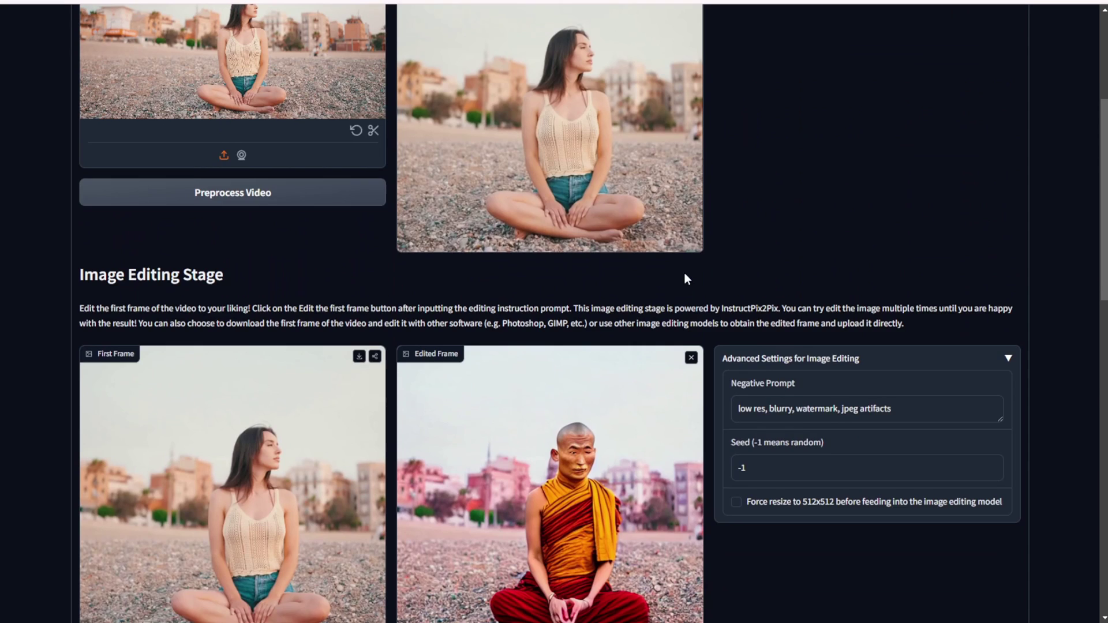
{"action": "scroll", "coordinate": [684, 272], "scroll_direction": "up", "scroll_amount": 3}
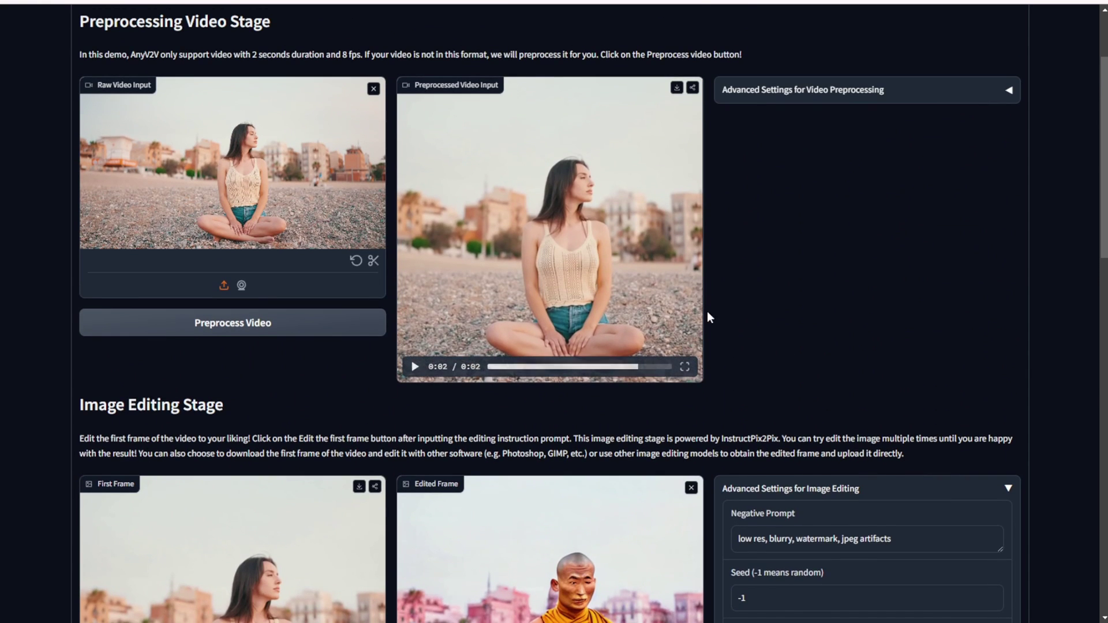
{"action": "scroll", "coordinate": [452, 198], "scroll_direction": "down", "scroll_amount": 3}
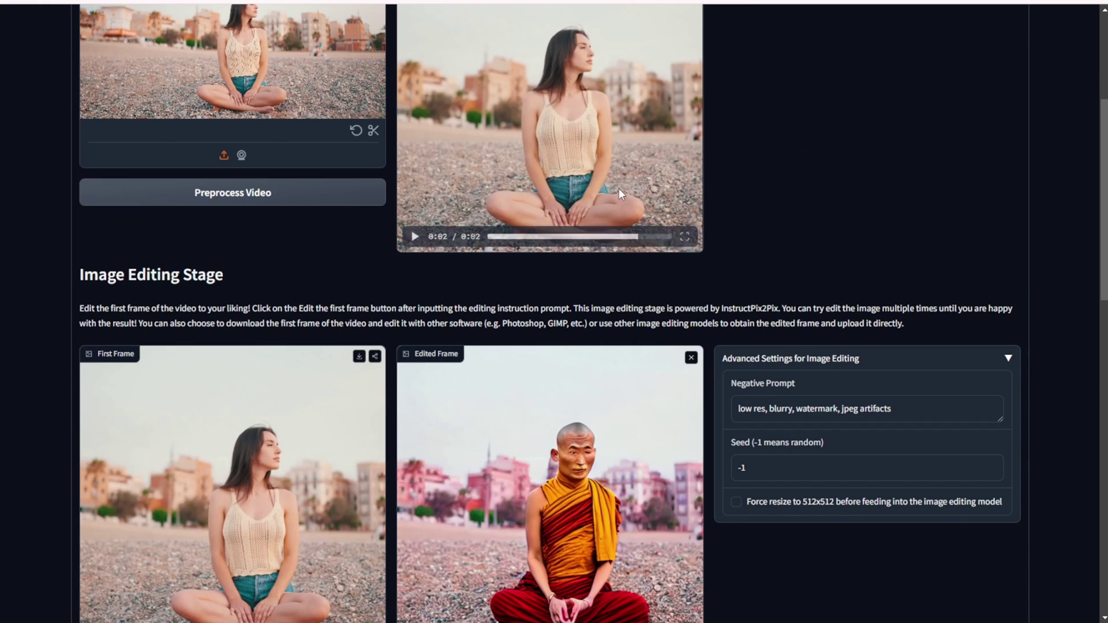
{"action": "scroll", "coordinate": [636, 168], "scroll_direction": "up", "scroll_amount": 1}
{"action": "scroll", "coordinate": [636, 170], "scroll_direction": "up", "scroll_amount": 3}
{"action": "scroll", "coordinate": [636, 174], "scroll_direction": "down", "scroll_amount": 2}
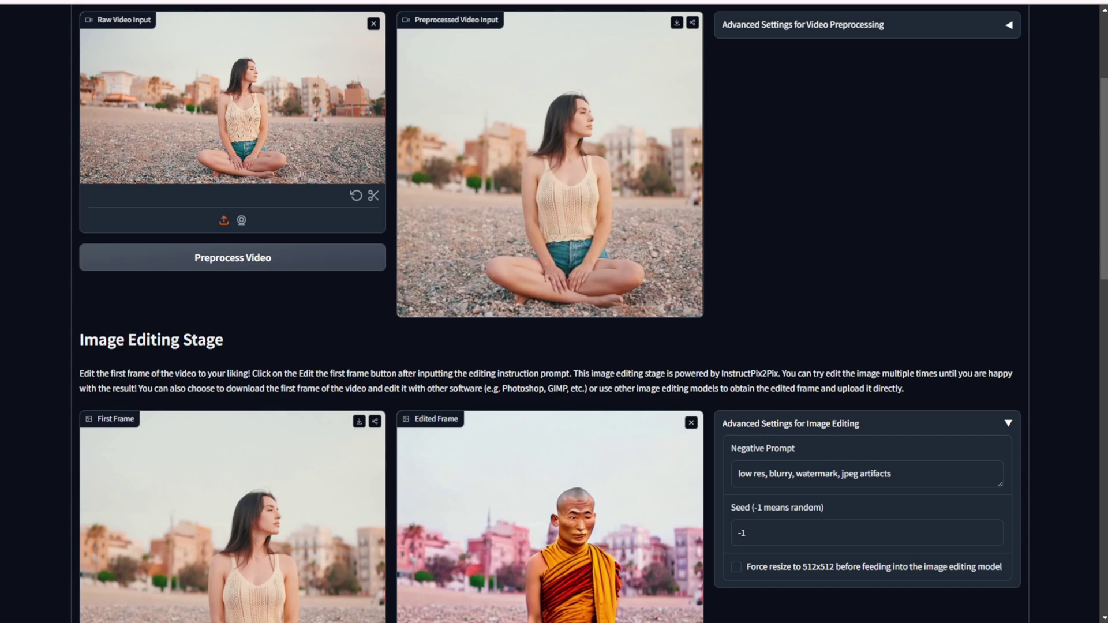
{"action": "scroll", "coordinate": [341, 302], "scroll_direction": "down", "scroll_amount": 5}
{"action": "scroll", "coordinate": [341, 302], "scroll_direction": "up", "scroll_amount": 6}
{"action": "scroll", "coordinate": [309, 255], "scroll_direction": "down", "scroll_amount": 6}
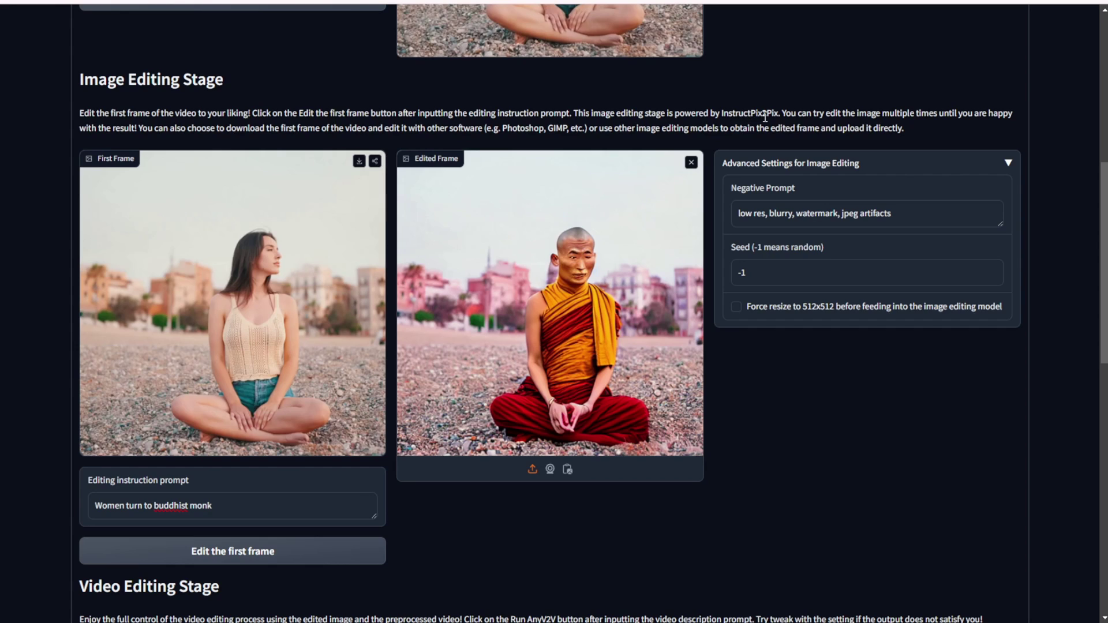
{"action": "left_click_drag", "start_coordinate": [776, 117], "coordinate": [728, 113]}
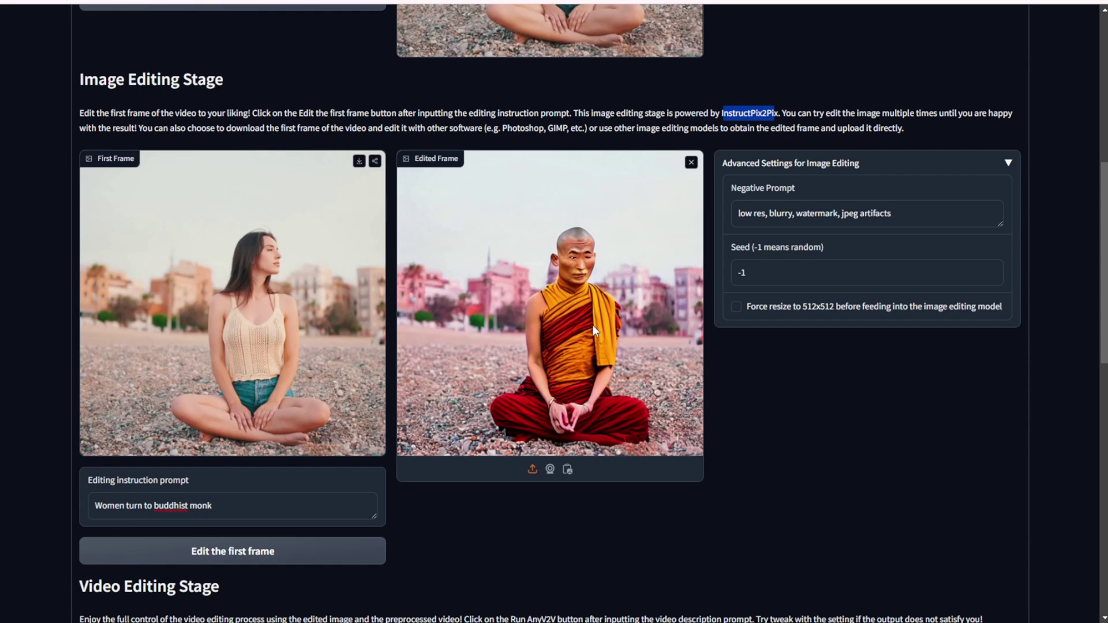
Replace the editing instruction with 'Women turn to robot sitting' and regenerate the first frame.
{"action": "scroll", "coordinate": [267, 289], "scroll_direction": "down", "scroll_amount": 2}
{"action": "triple_click", "coordinate": [244, 373]}
{"action": "type", "text": "Women turn to robot sitting"}
{"action": "left_click", "coordinate": [228, 420]}
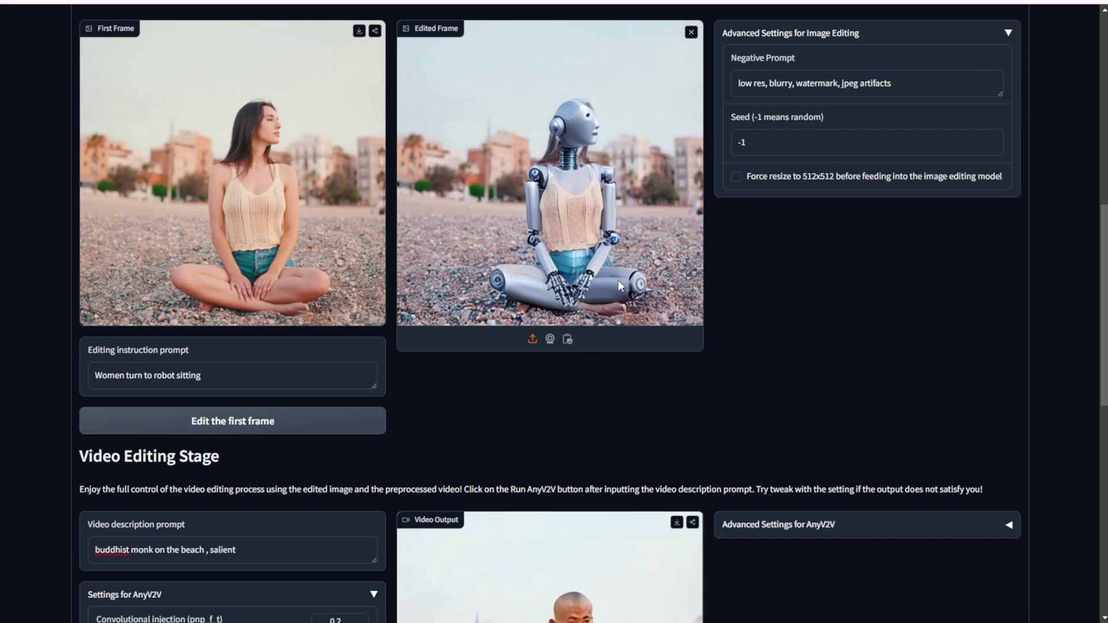
{"action": "scroll", "coordinate": [618, 279], "scroll_direction": "down", "scroll_amount": 4}
{"action": "scroll", "coordinate": [382, 147], "scroll_direction": "up", "scroll_amount": 1}
{"action": "scroll", "coordinate": [382, 147], "scroll_direction": "up", "scroll_amount": 5}
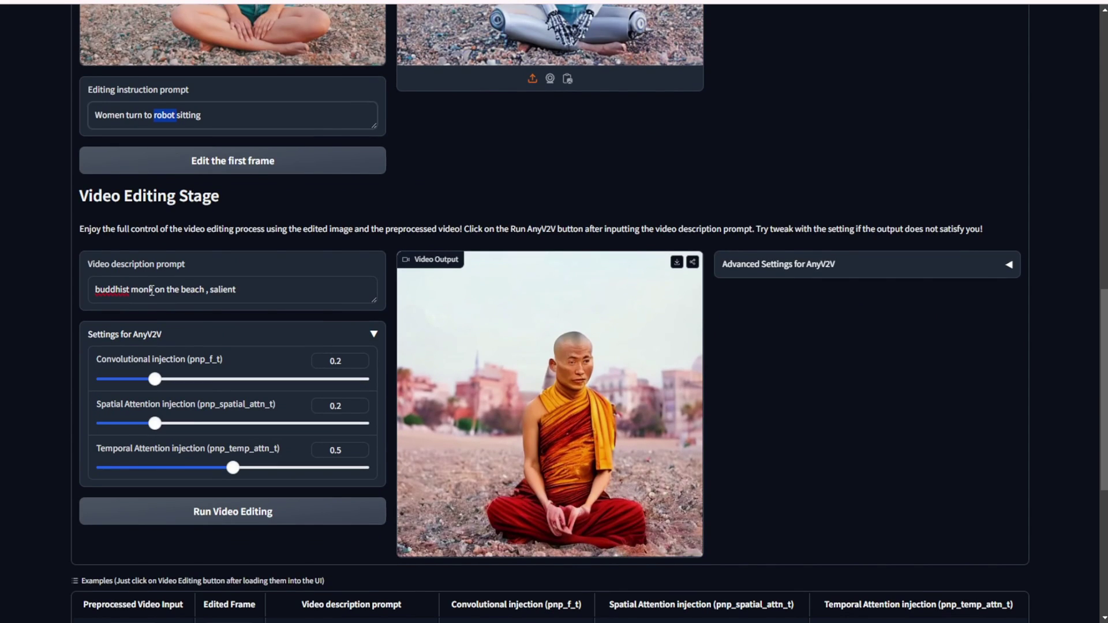
Change 'buddhist monk' to 'robot' in the video description and run video editing.
{"action": "left_click_drag", "start_coordinate": [151, 291], "coordinate": [95, 289]}
{"action": "type", "text": "robot"}
{"action": "left_click", "coordinate": [204, 294]}
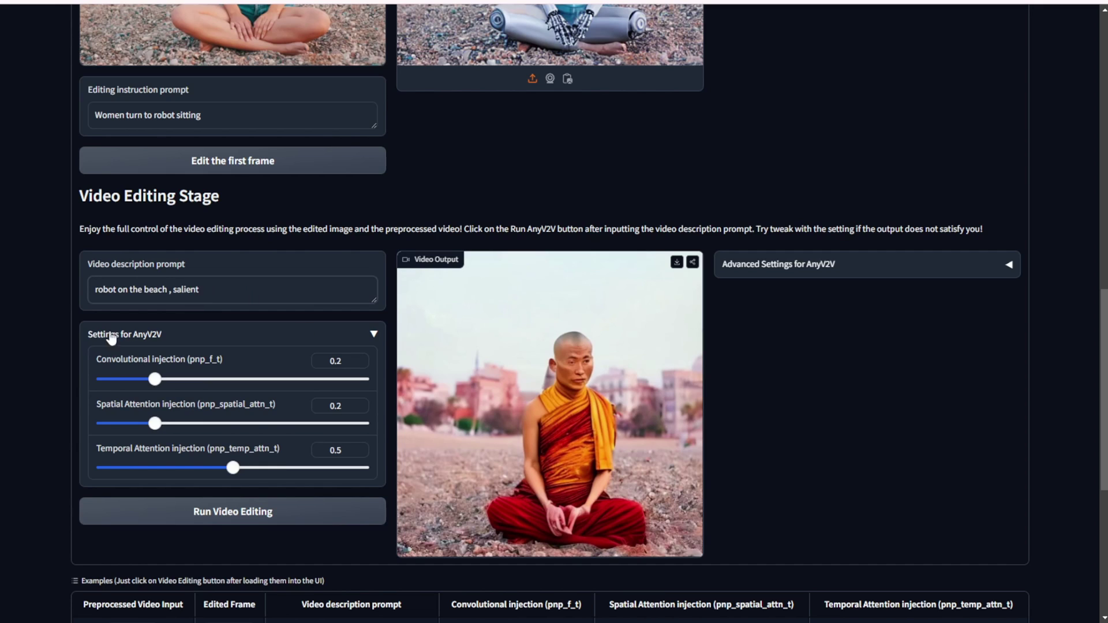
{"action": "left_click", "coordinate": [212, 518]}
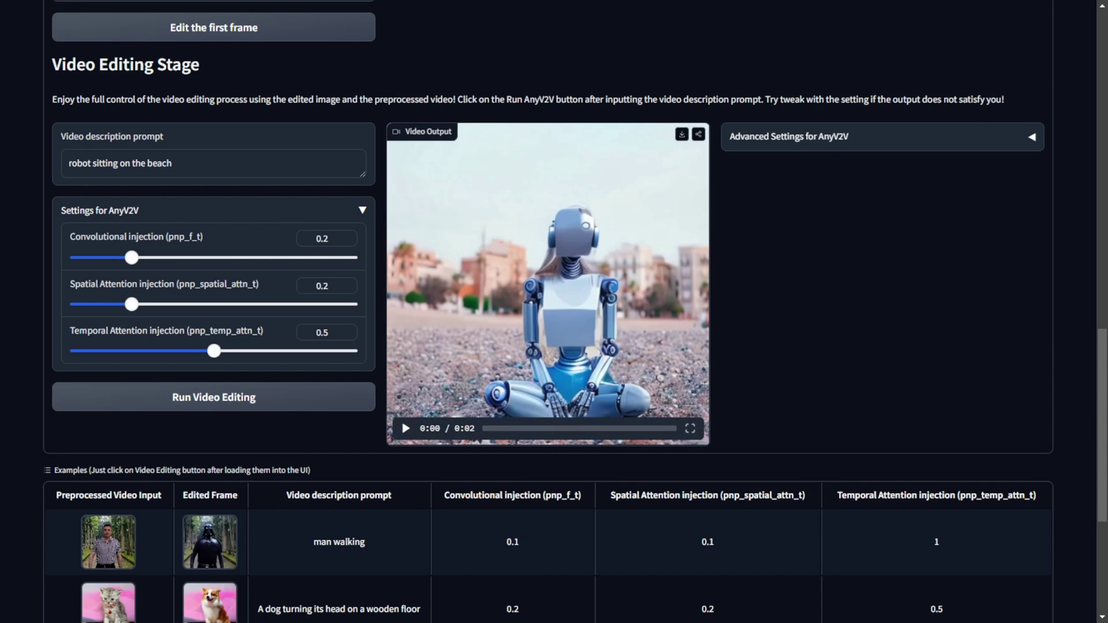
Play the 'robot sitting on the beach' result in the Video Output player.
{"action": "scroll", "coordinate": [547, 312], "scroll_direction": "up", "scroll_amount": 3}
{"action": "scroll", "coordinate": [548, 312], "scroll_direction": "up", "scroll_amount": 5}
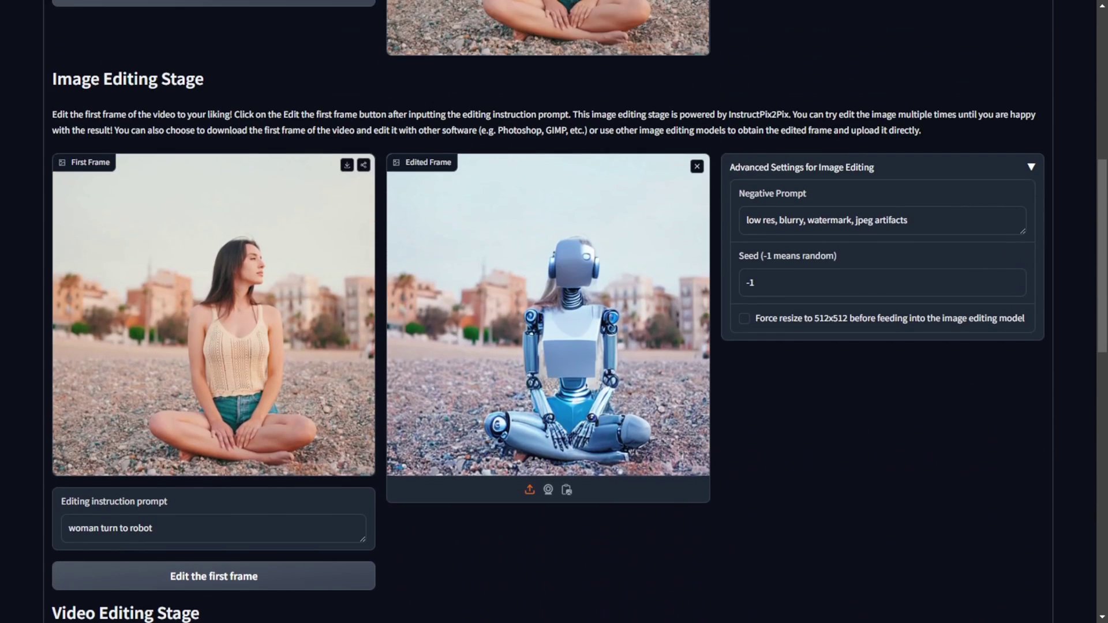
{"action": "scroll", "coordinate": [547, 311], "scroll_direction": "down", "scroll_amount": 1}
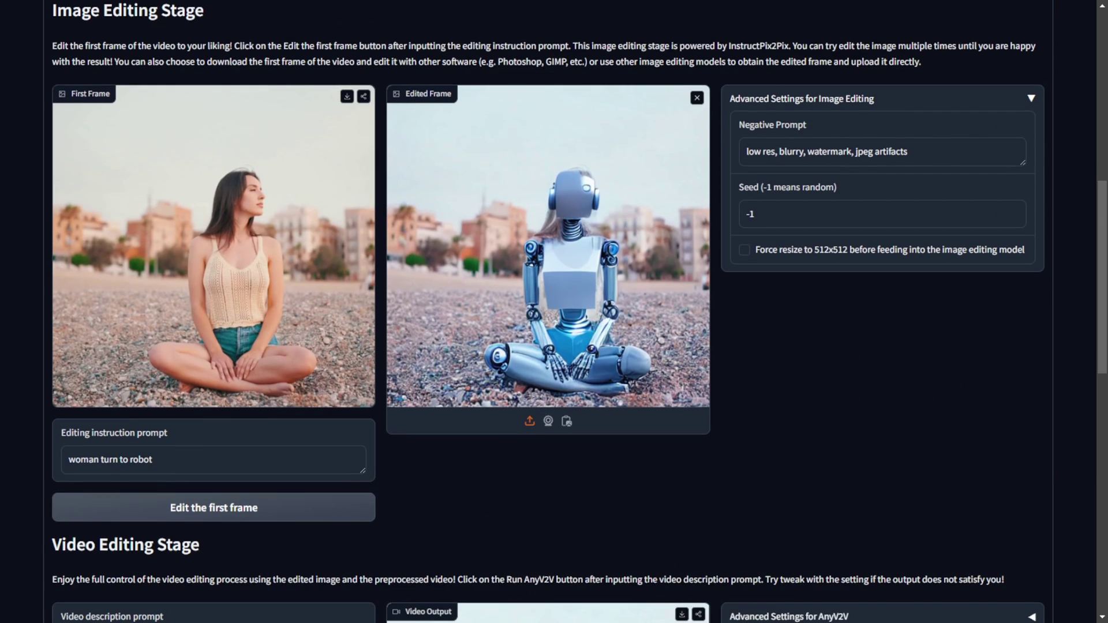
{"action": "scroll", "coordinate": [547, 312], "scroll_direction": "down", "scroll_amount": 6}
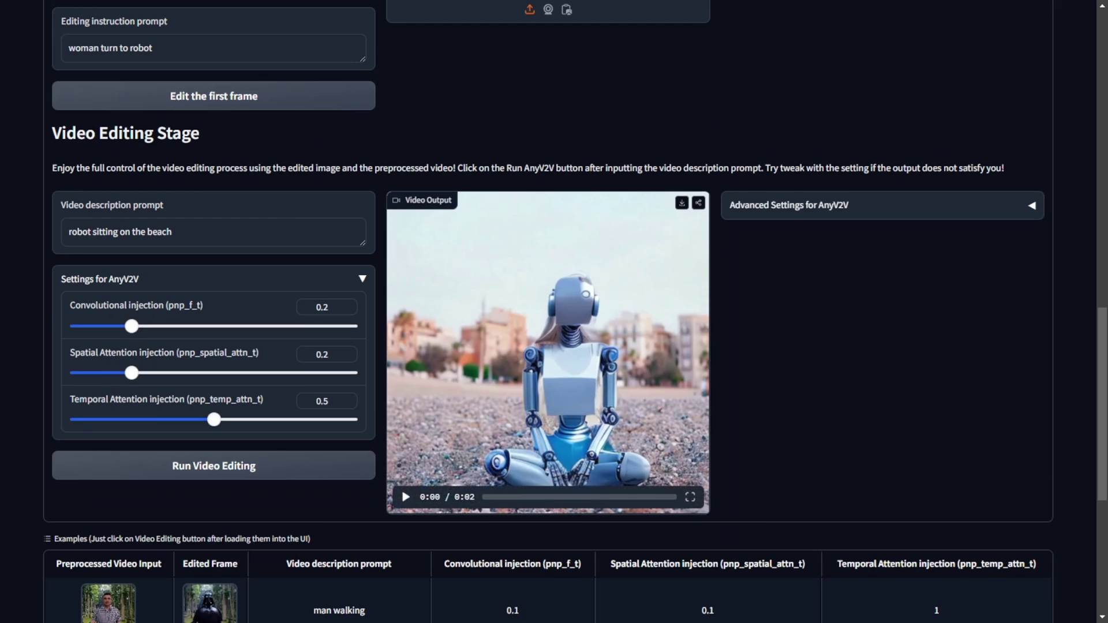
{"action": "scroll", "coordinate": [547, 312], "scroll_direction": "down", "scroll_amount": 1}
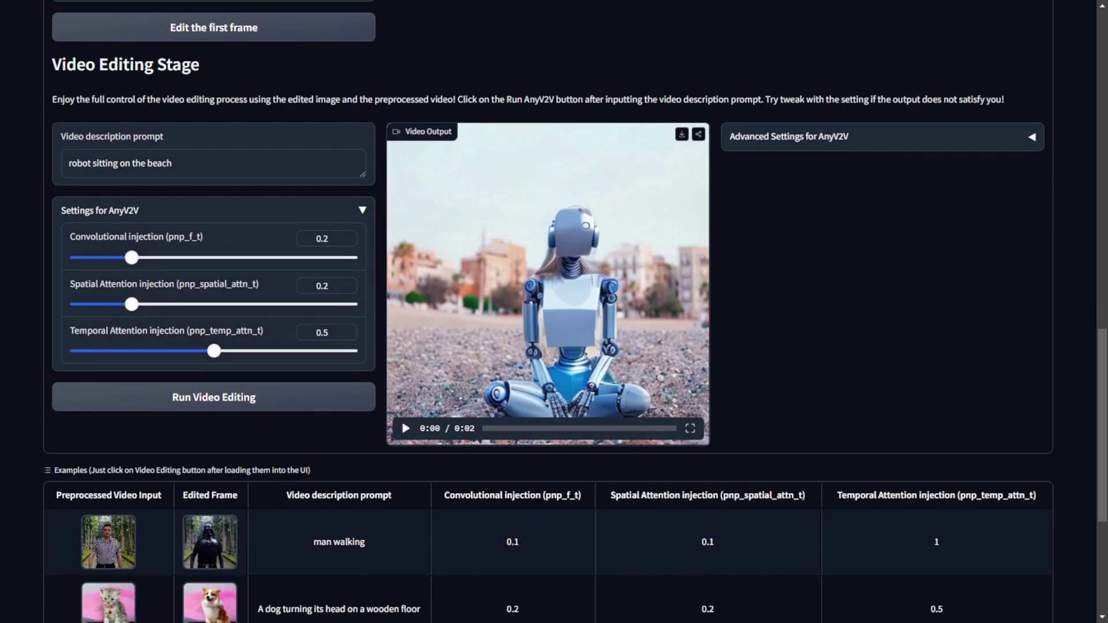
{"action": "left_click", "coordinate": [406, 428]}
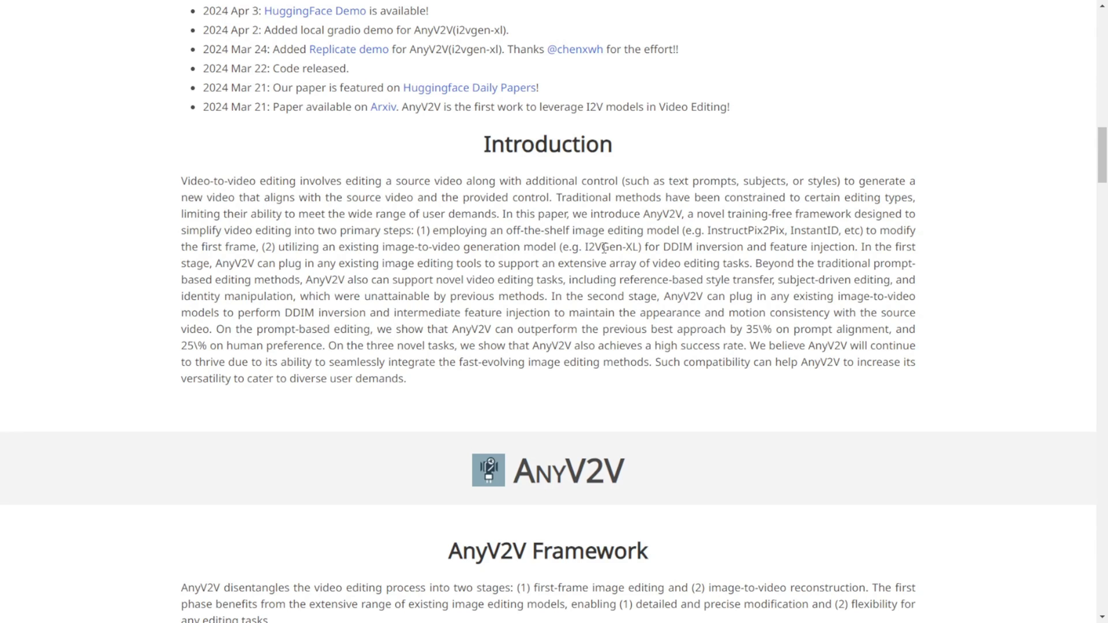
Highlight the model name 'I2VGen-XL' in the Introduction paragraph.
{"action": "left_click_drag", "start_coordinate": [640, 247], "coordinate": [586, 247]}
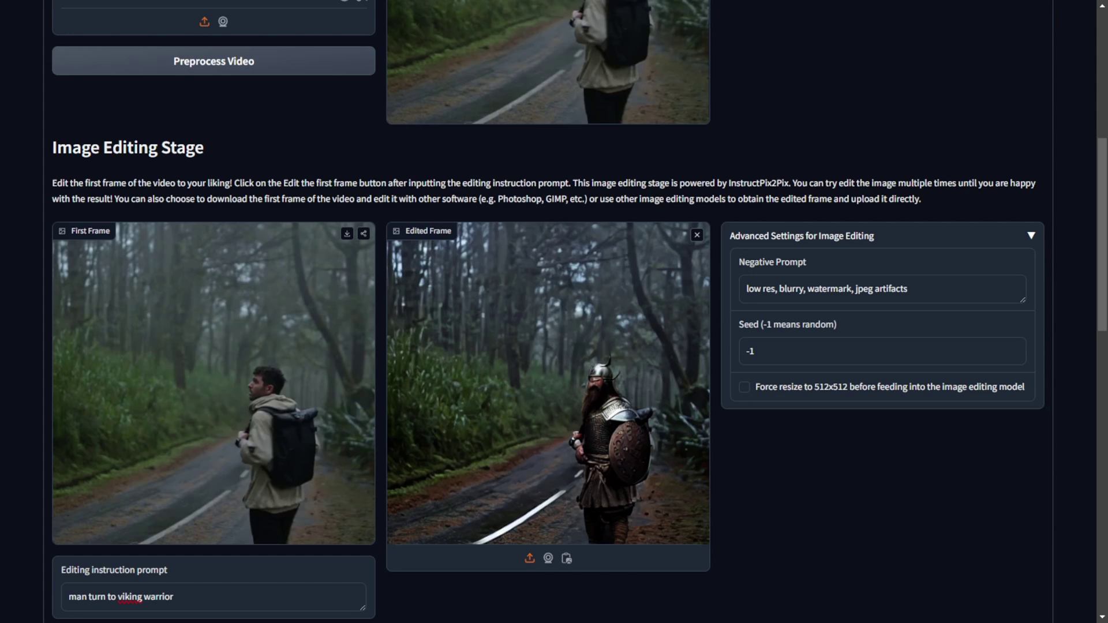
Scroll through the Preprocessing and Image Editing stages to the Video Editing Stage.
{"action": "scroll", "coordinate": [554, 312], "scroll_direction": "up", "scroll_amount": 5}
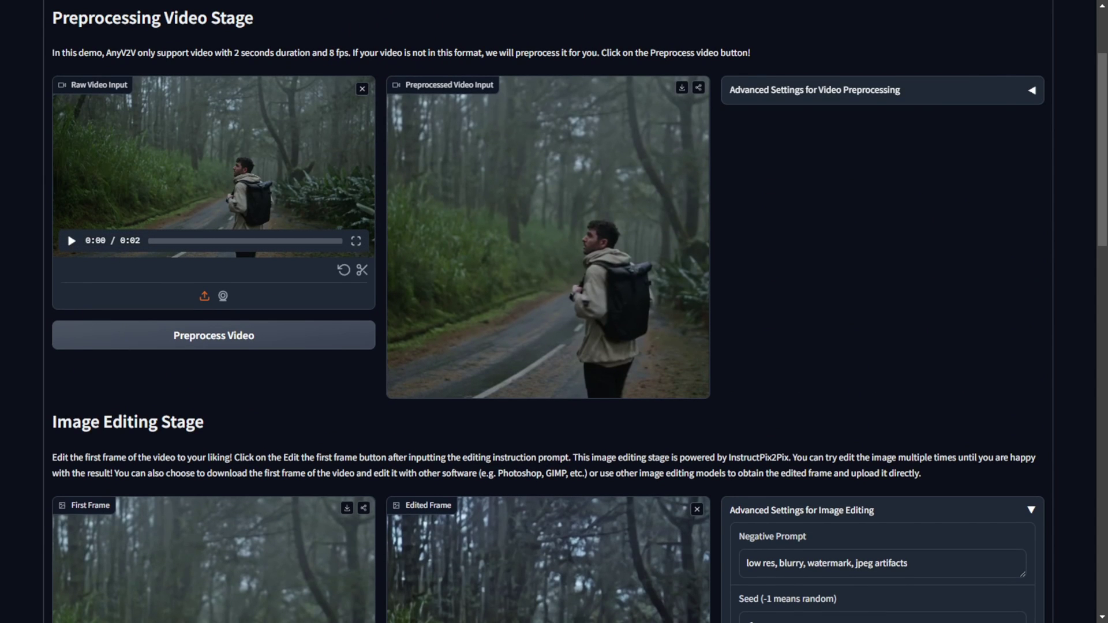
{"action": "scroll", "coordinate": [555, 312], "scroll_direction": "up", "scroll_amount": 1}
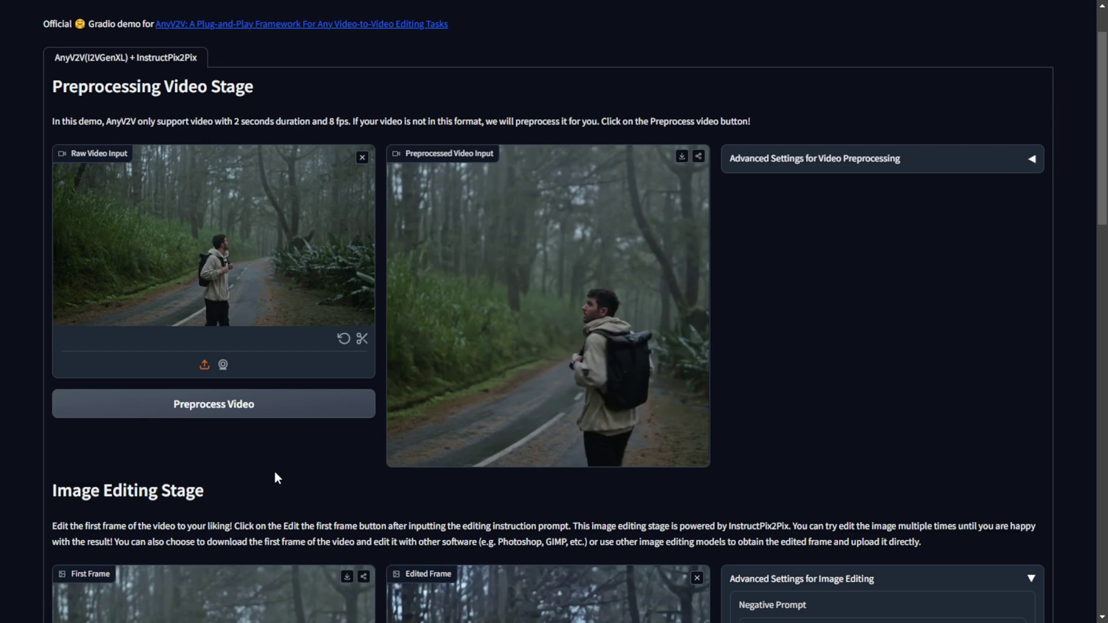
{"action": "scroll", "coordinate": [410, 101], "scroll_direction": "down", "scroll_amount": 4}
{"action": "scroll", "coordinate": [411, 106], "scroll_direction": "down", "scroll_amount": 2}
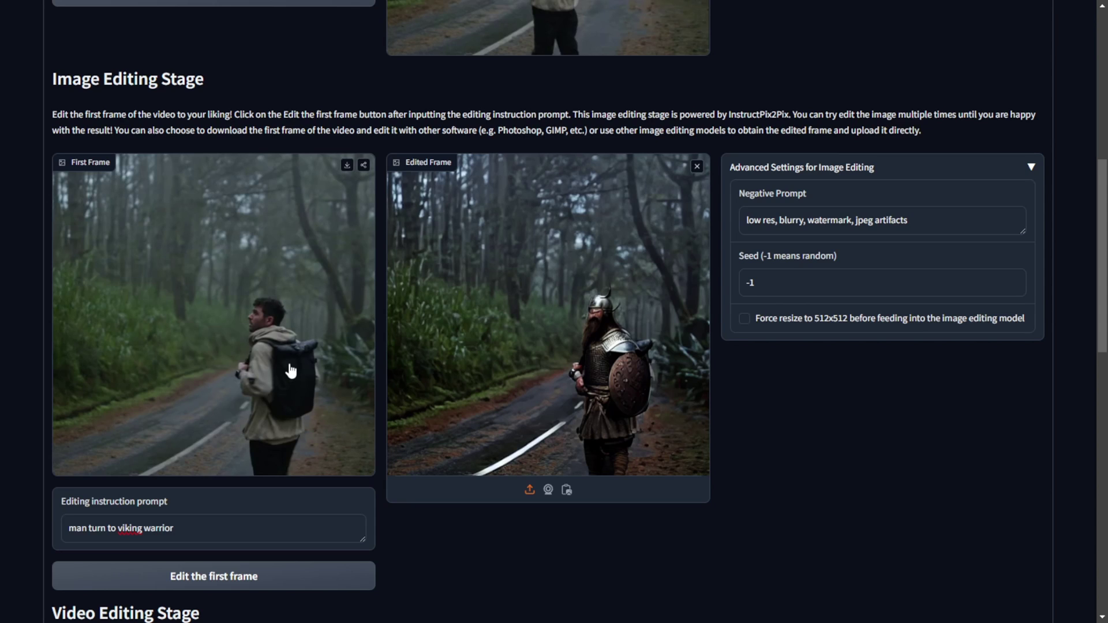
{"action": "scroll", "coordinate": [259, 381], "scroll_direction": "down", "scroll_amount": 3}
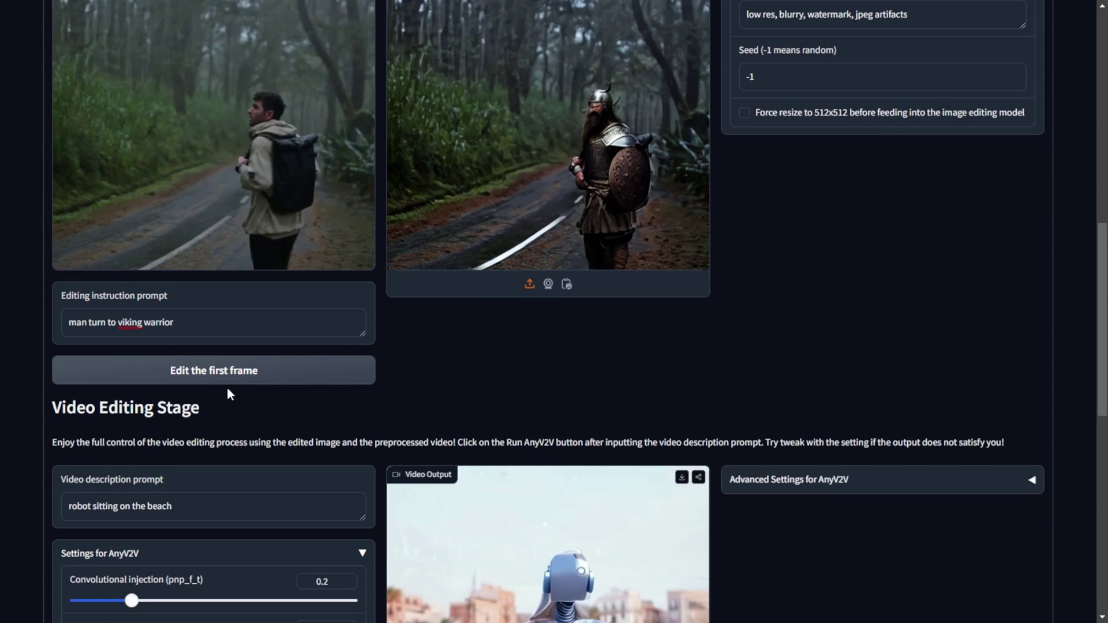
{"action": "scroll", "coordinate": [173, 376], "scroll_direction": "up", "scroll_amount": 1}
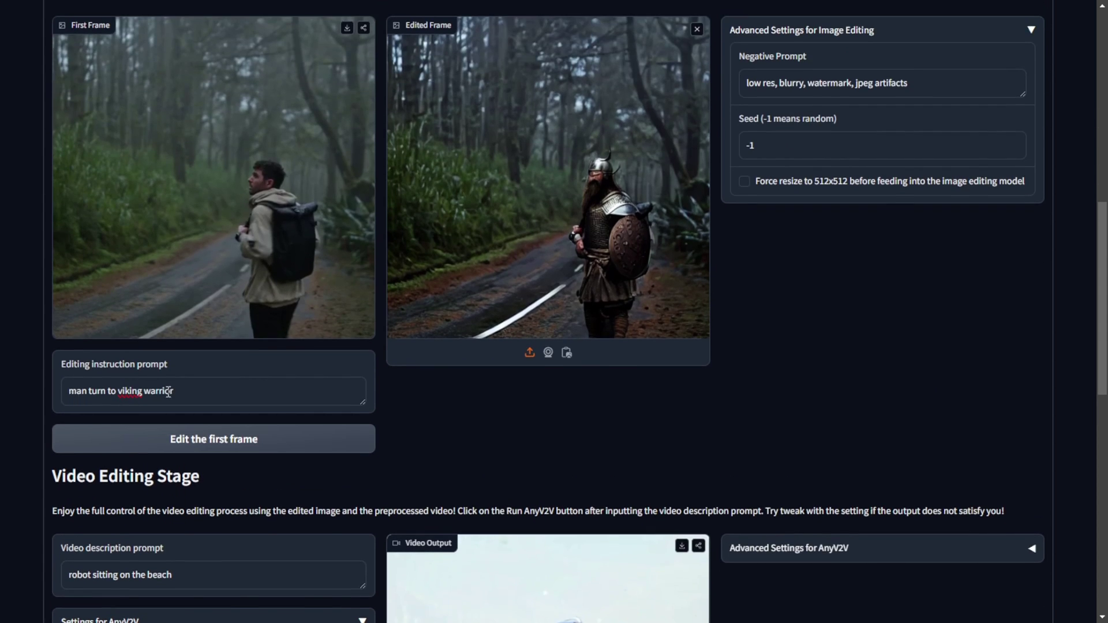
{"action": "scroll", "coordinate": [128, 393], "scroll_direction": "down", "scroll_amount": 5}
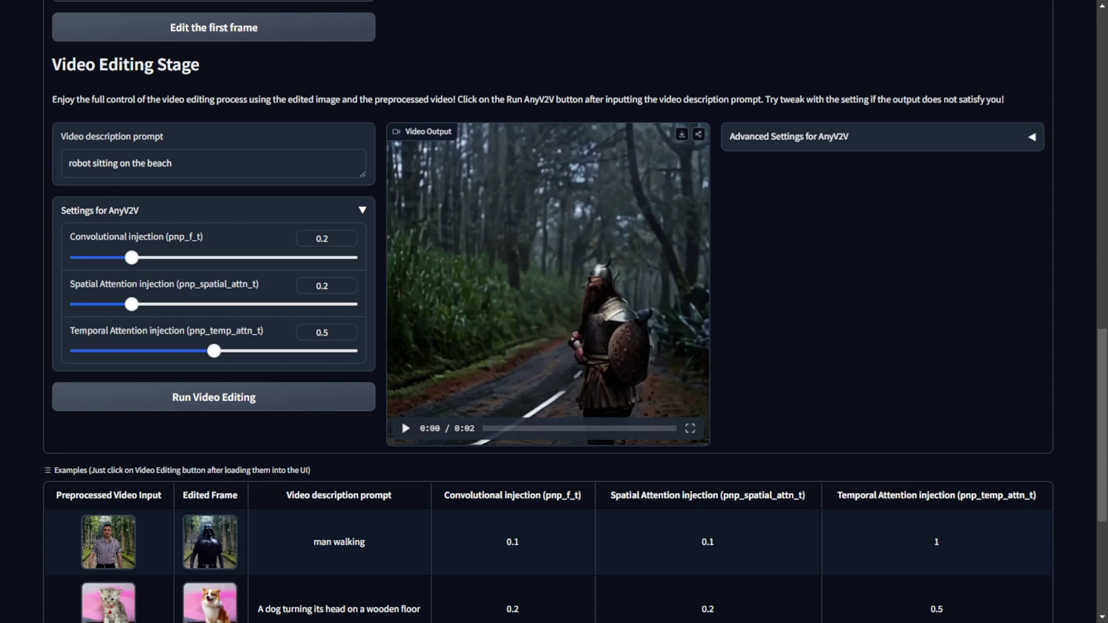
Play the viking warrior output video, jump to the one-second mark, then replay it from the start.
{"action": "left_click", "coordinate": [406, 431]}
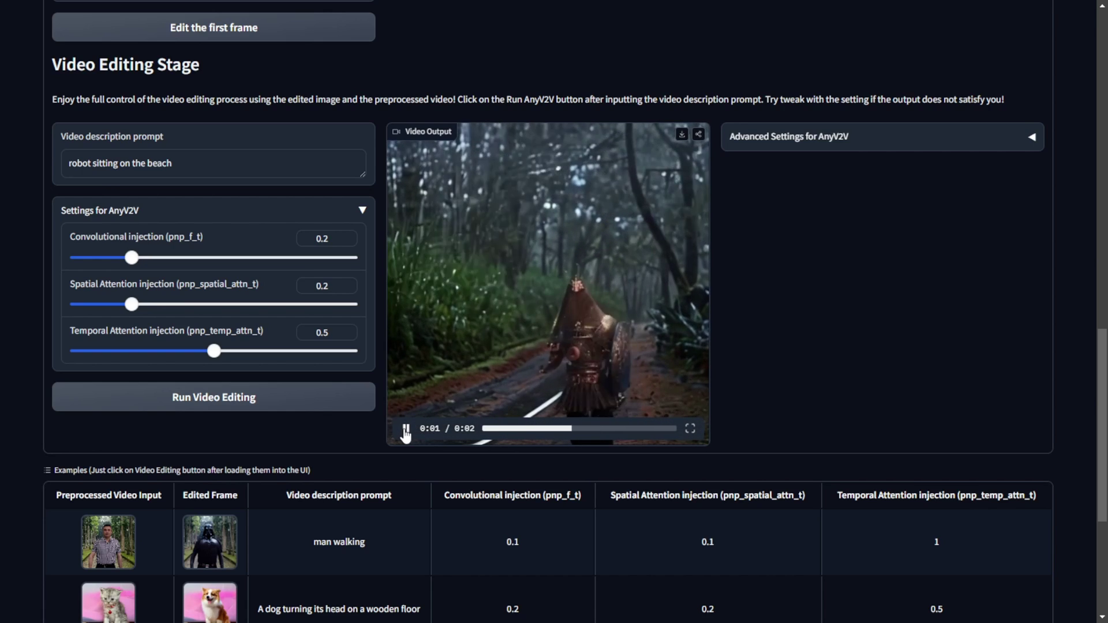
{"action": "left_click", "coordinate": [494, 428]}
{"action": "left_click_drag", "start_coordinate": [493, 427], "coordinate": [583, 428]}
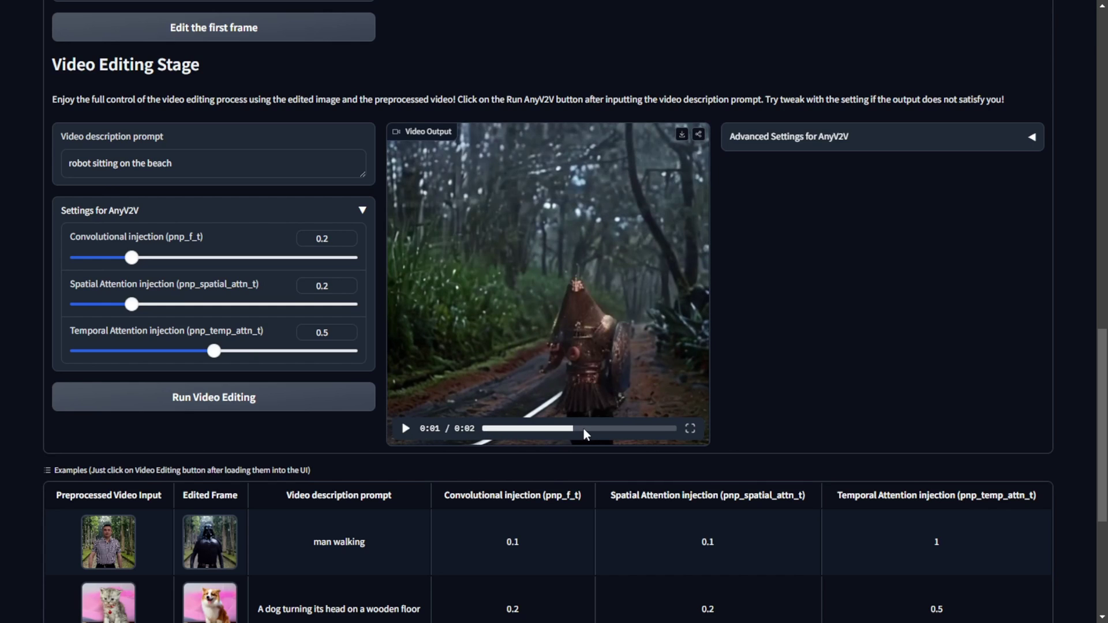
{"action": "left_click", "coordinate": [401, 431]}
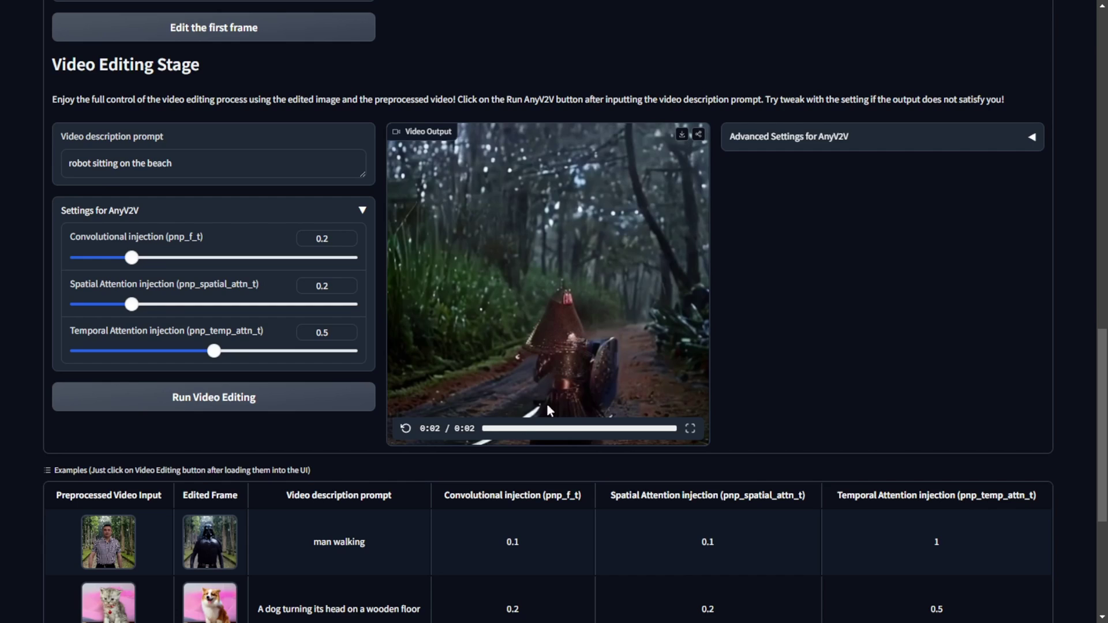
{"action": "left_click", "coordinate": [500, 429]}
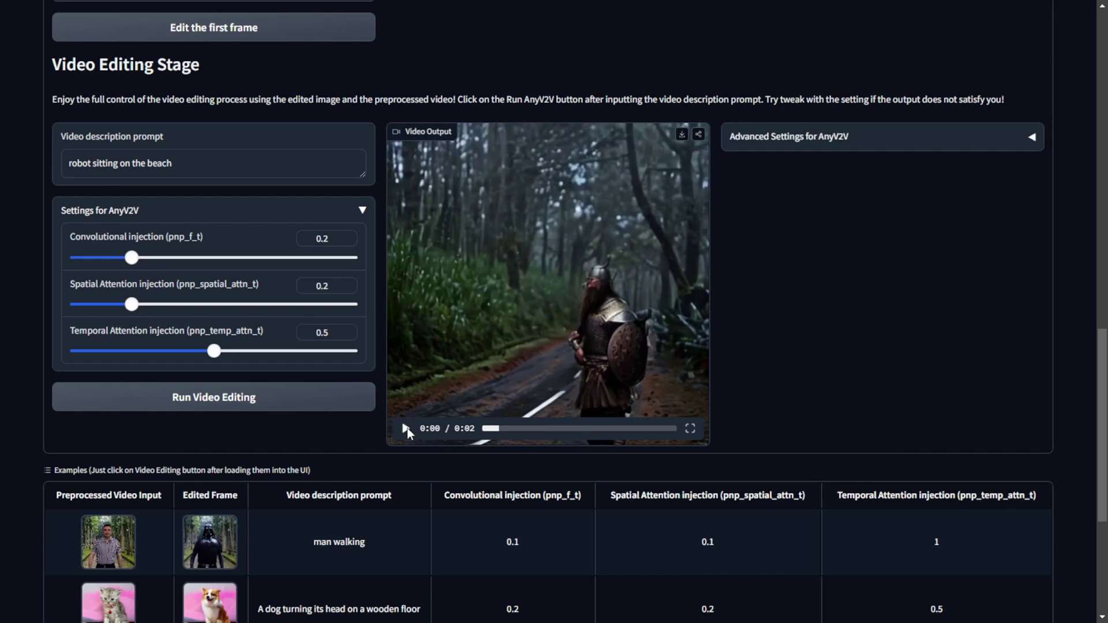
{"action": "left_click", "coordinate": [407, 428]}
{"action": "left_click", "coordinate": [406, 428]}
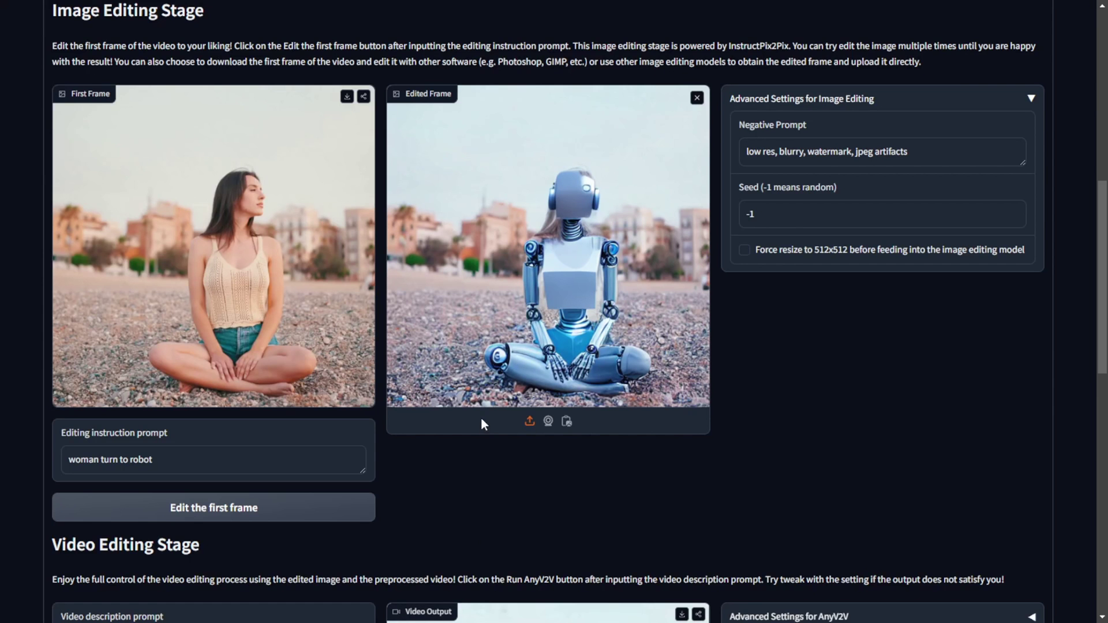
Scroll down to the robot output video, then back up to the Space header.
{"action": "scroll", "coordinate": [457, 413], "scroll_direction": "down", "scroll_amount": 7}
{"action": "scroll", "coordinate": [465, 447], "scroll_direction": "down", "scroll_amount": 1}
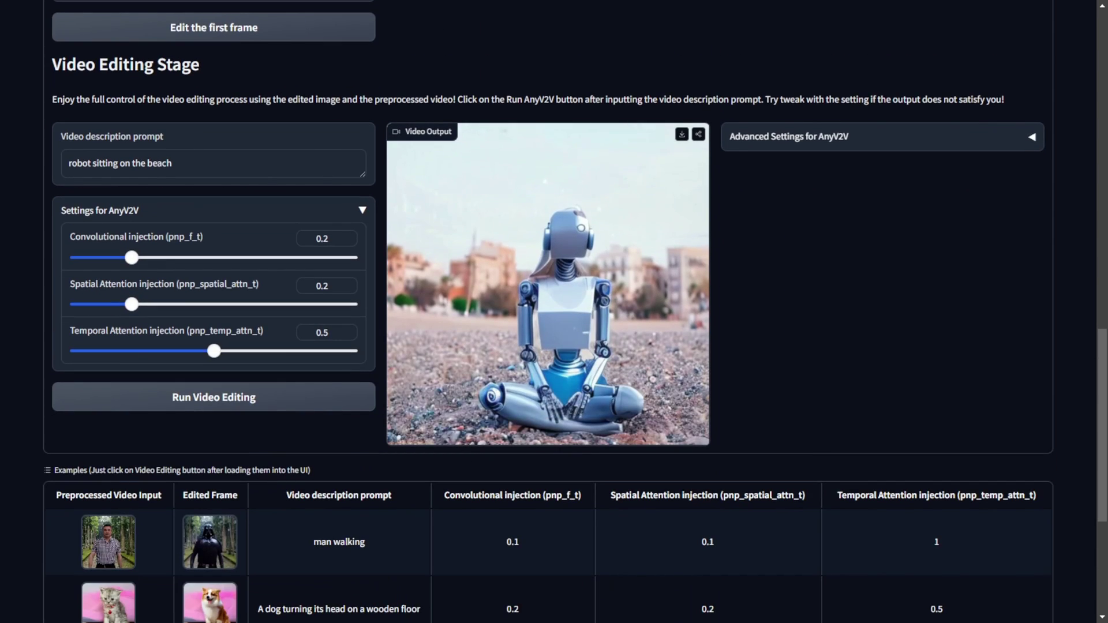
{"action": "scroll", "coordinate": [899, 314], "scroll_direction": "up", "scroll_amount": 15}
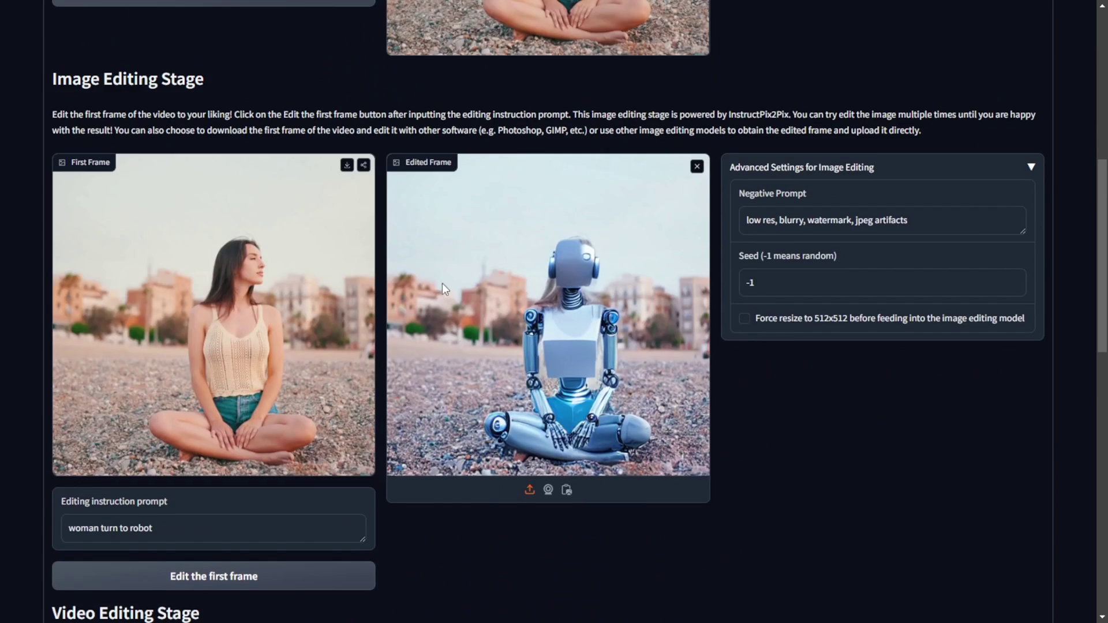
{"action": "scroll", "coordinate": [492, 189], "scroll_direction": "up", "scroll_amount": 3}
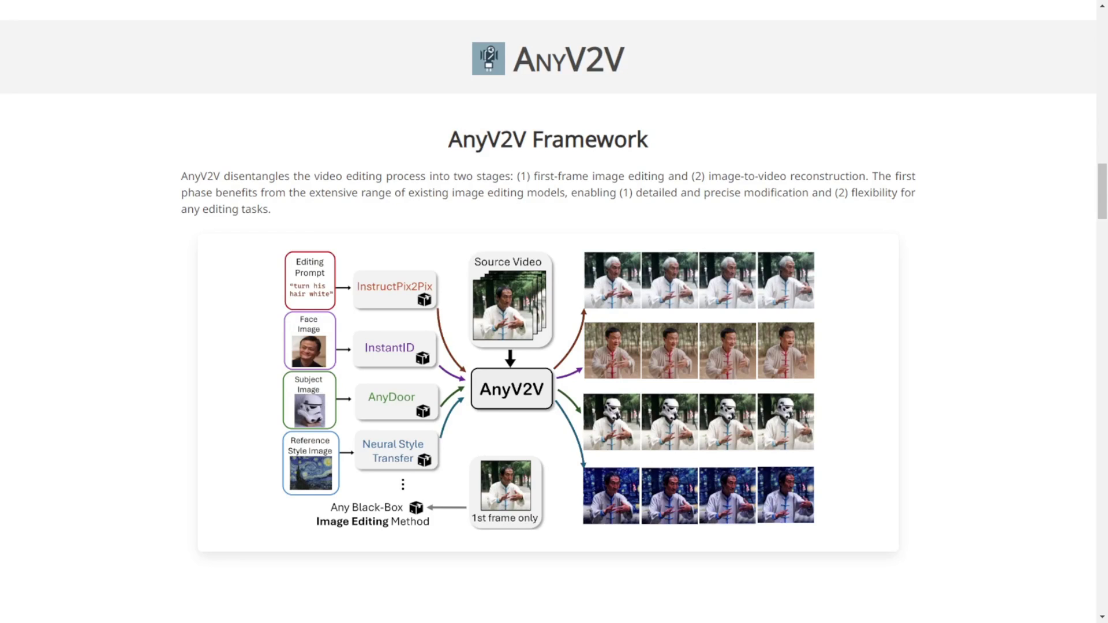
{"action": "scroll", "coordinate": [323, 260], "scroll_direction": "up", "scroll_amount": 10}
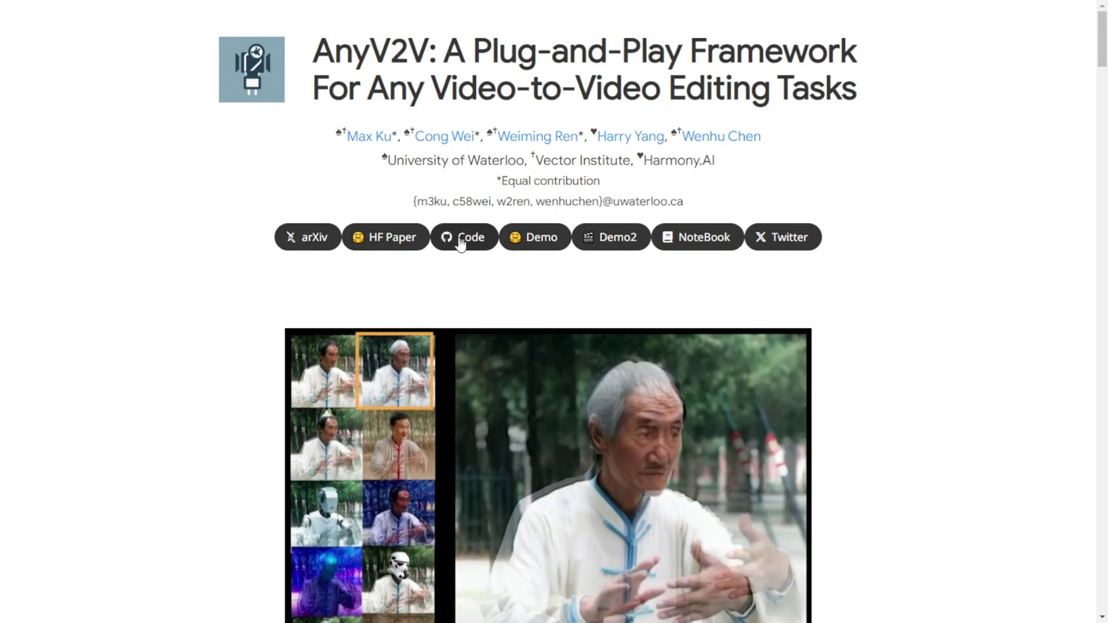
Open the AnyV2V GitHub repository from the Code button under the paper title.
{"action": "left_click", "coordinate": [457, 242]}
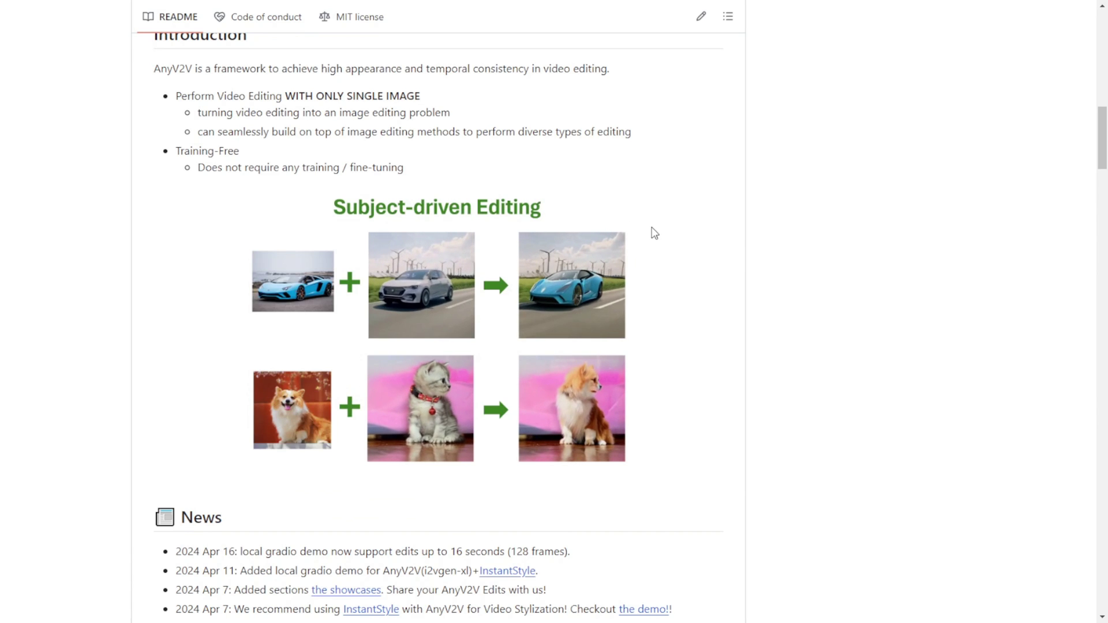
{"action": "scroll", "coordinate": [734, 473], "scroll_direction": "down", "scroll_amount": 1}
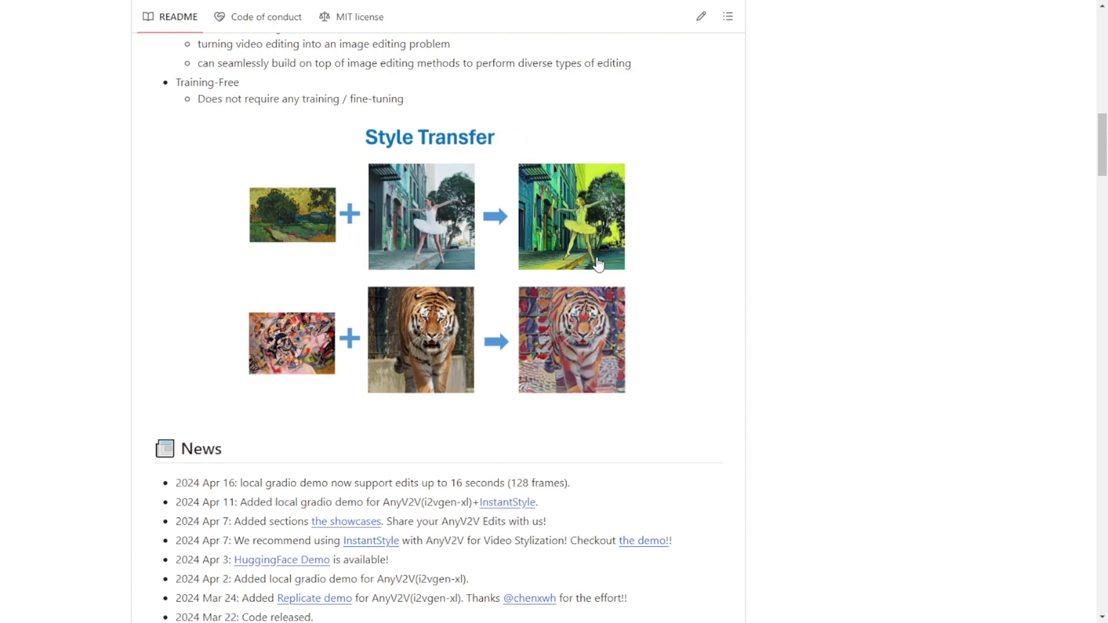
{"action": "scroll", "coordinate": [302, 309], "scroll_direction": "up", "scroll_amount": 4}
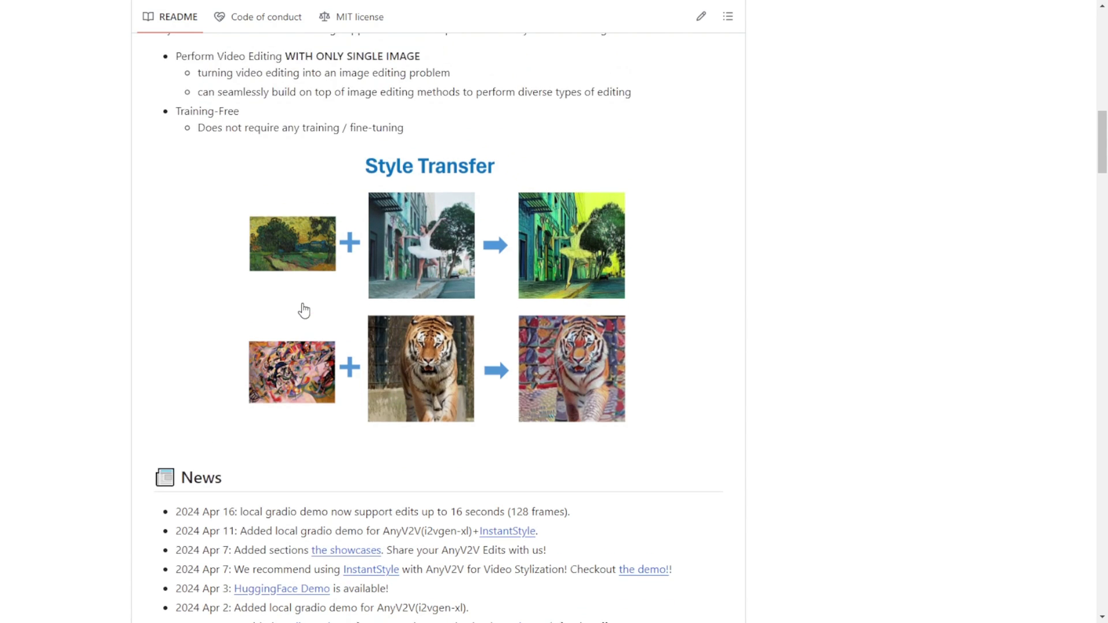